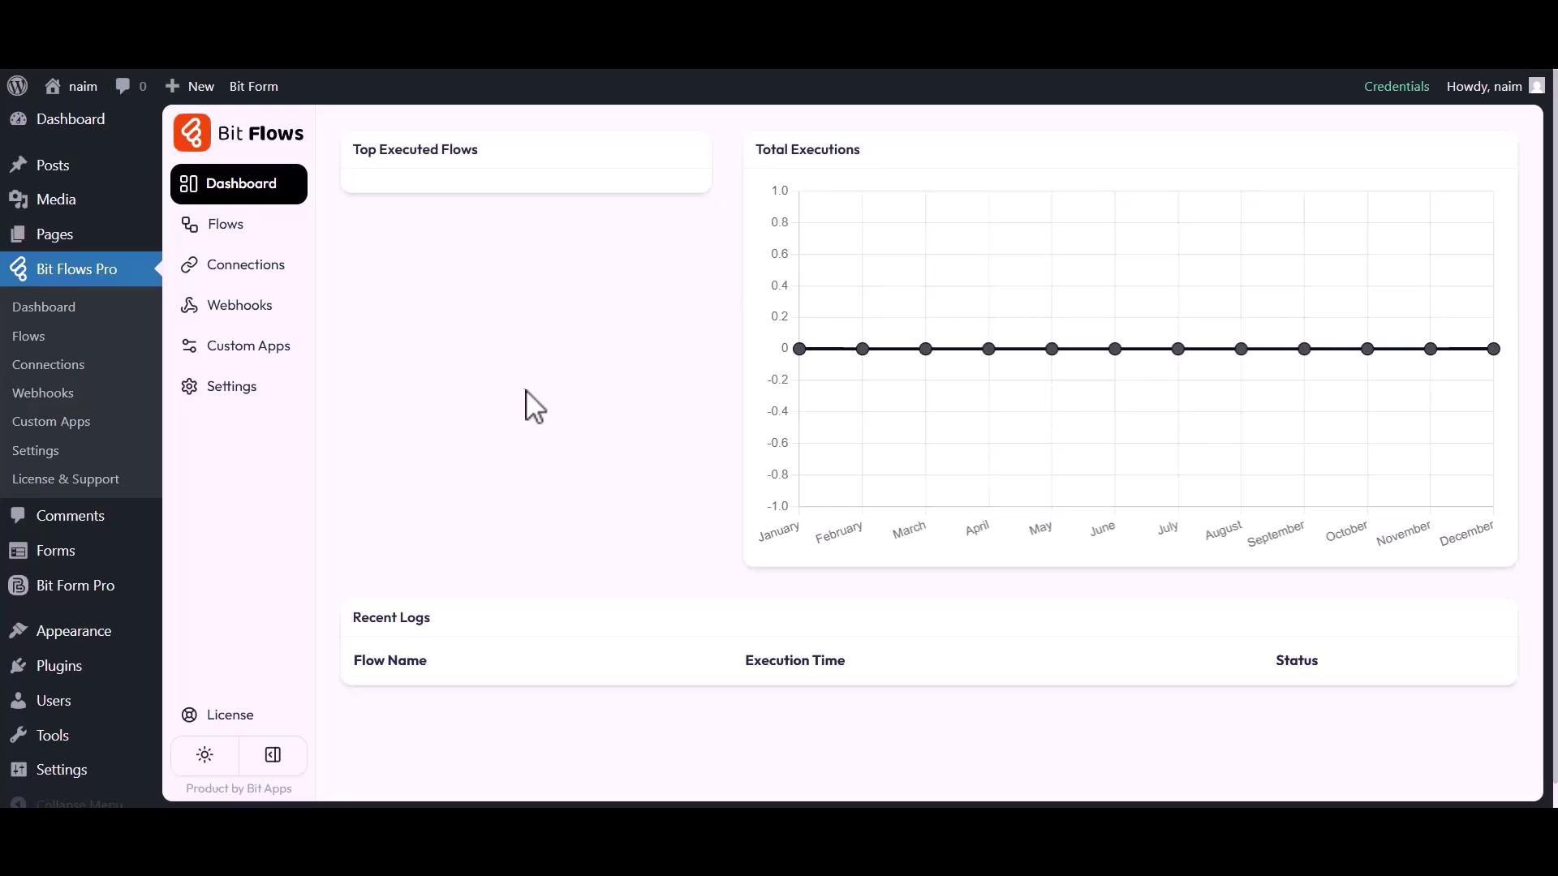
Step: Create a blank flow titled 'HappyForm to Encharge' from the Flows list
left_click(228, 226)
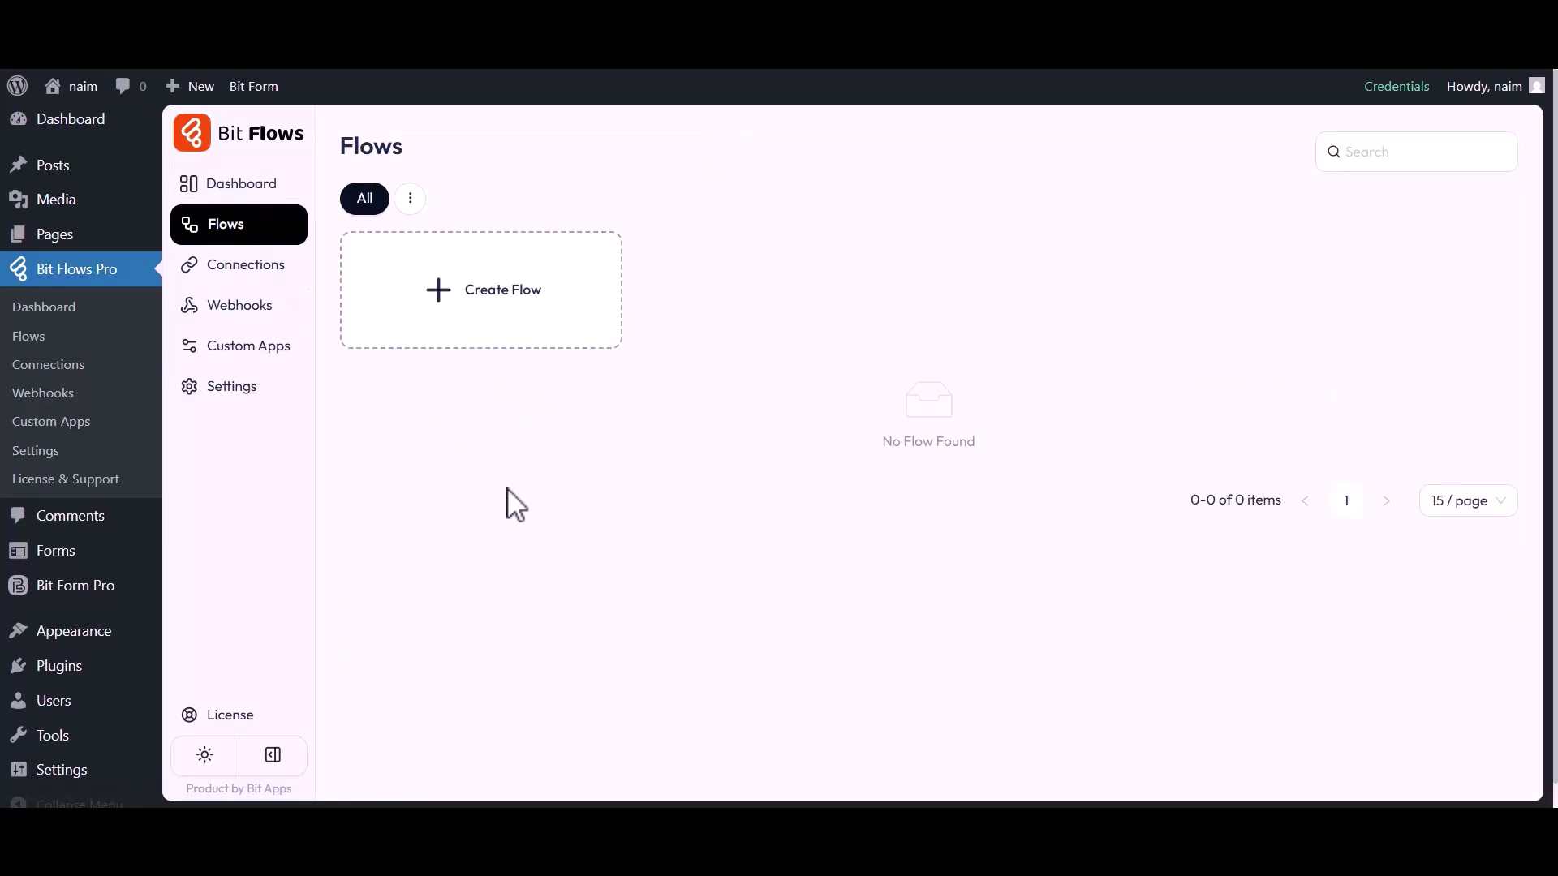
left_click(510, 308)
left_click(555, 268)
key("ctrl+a")
key("BackSpace")
type("HappyForm to Encharge")
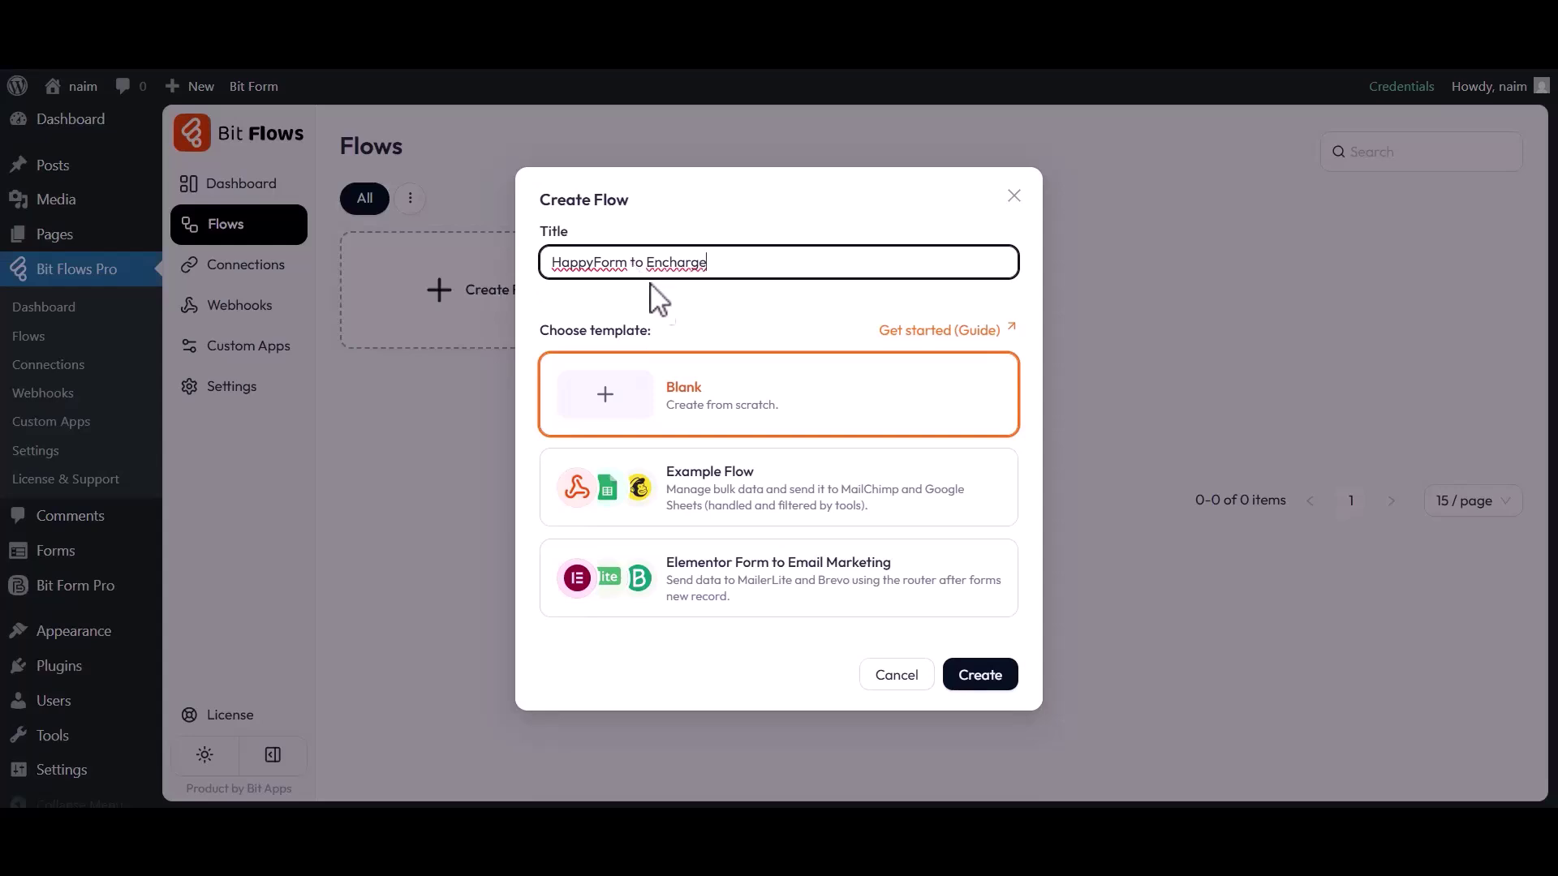
left_click(982, 675)
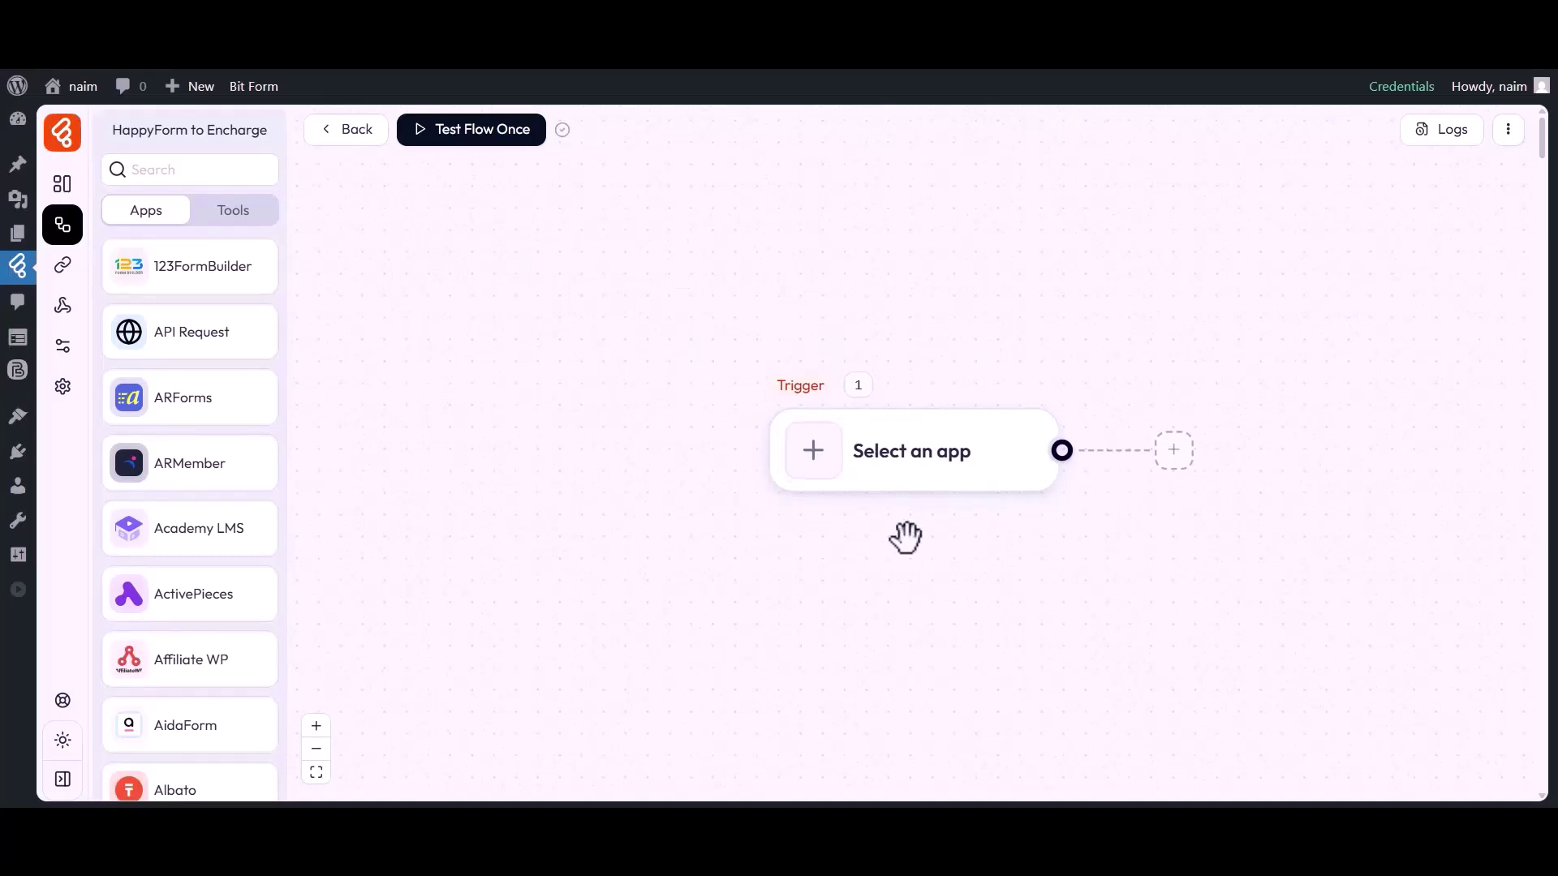
Step: Set the trigger to happyForm Form Submission on Simple Contact Form and start listening
left_click_drag(906, 537, 757, 536)
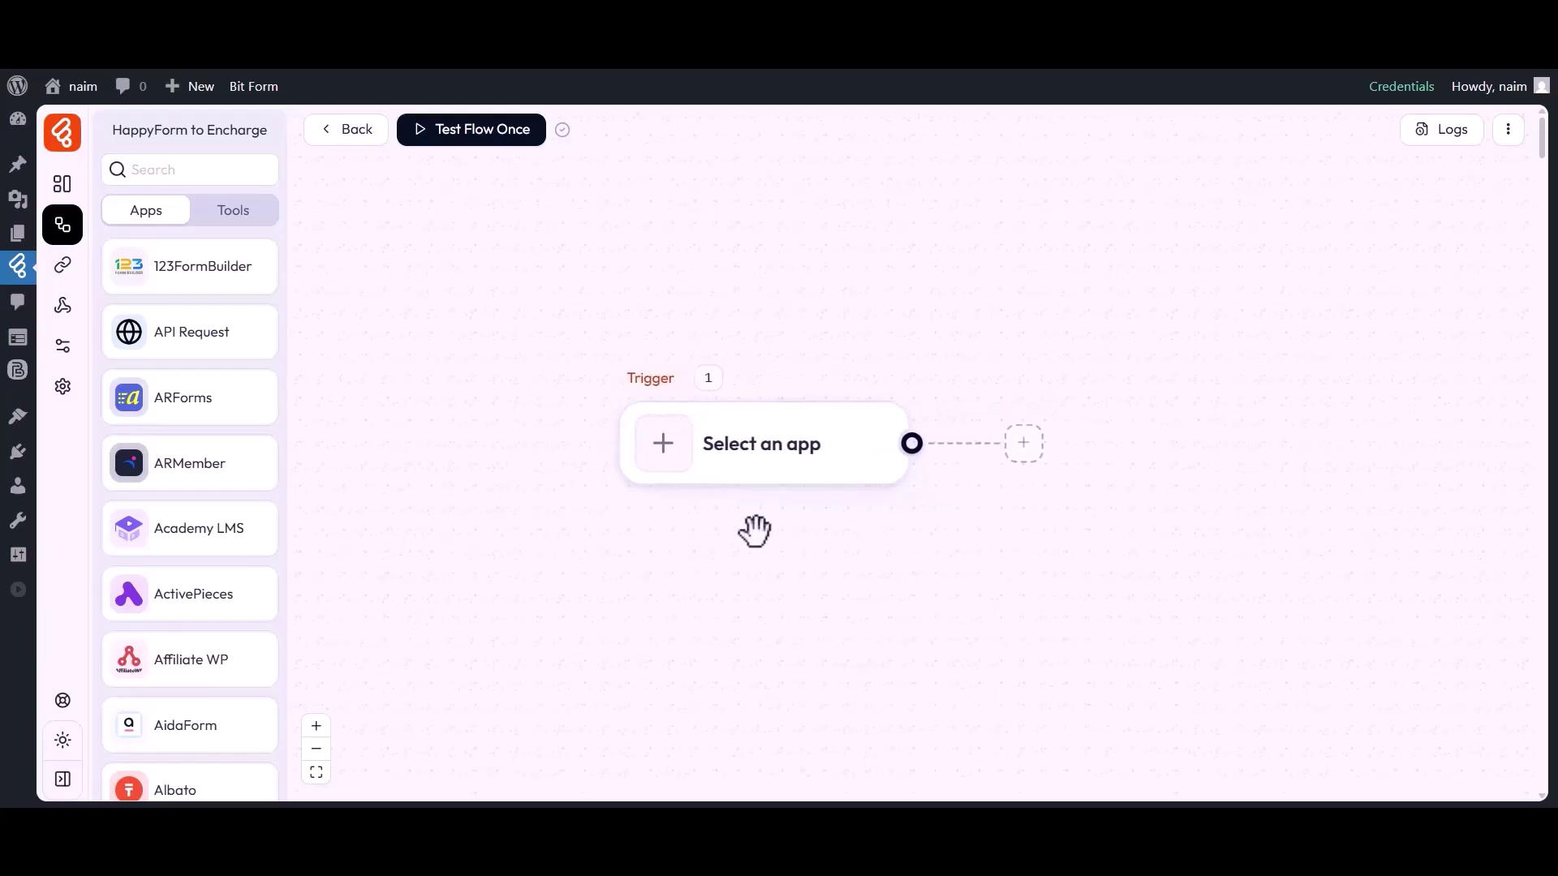
left_click(667, 455)
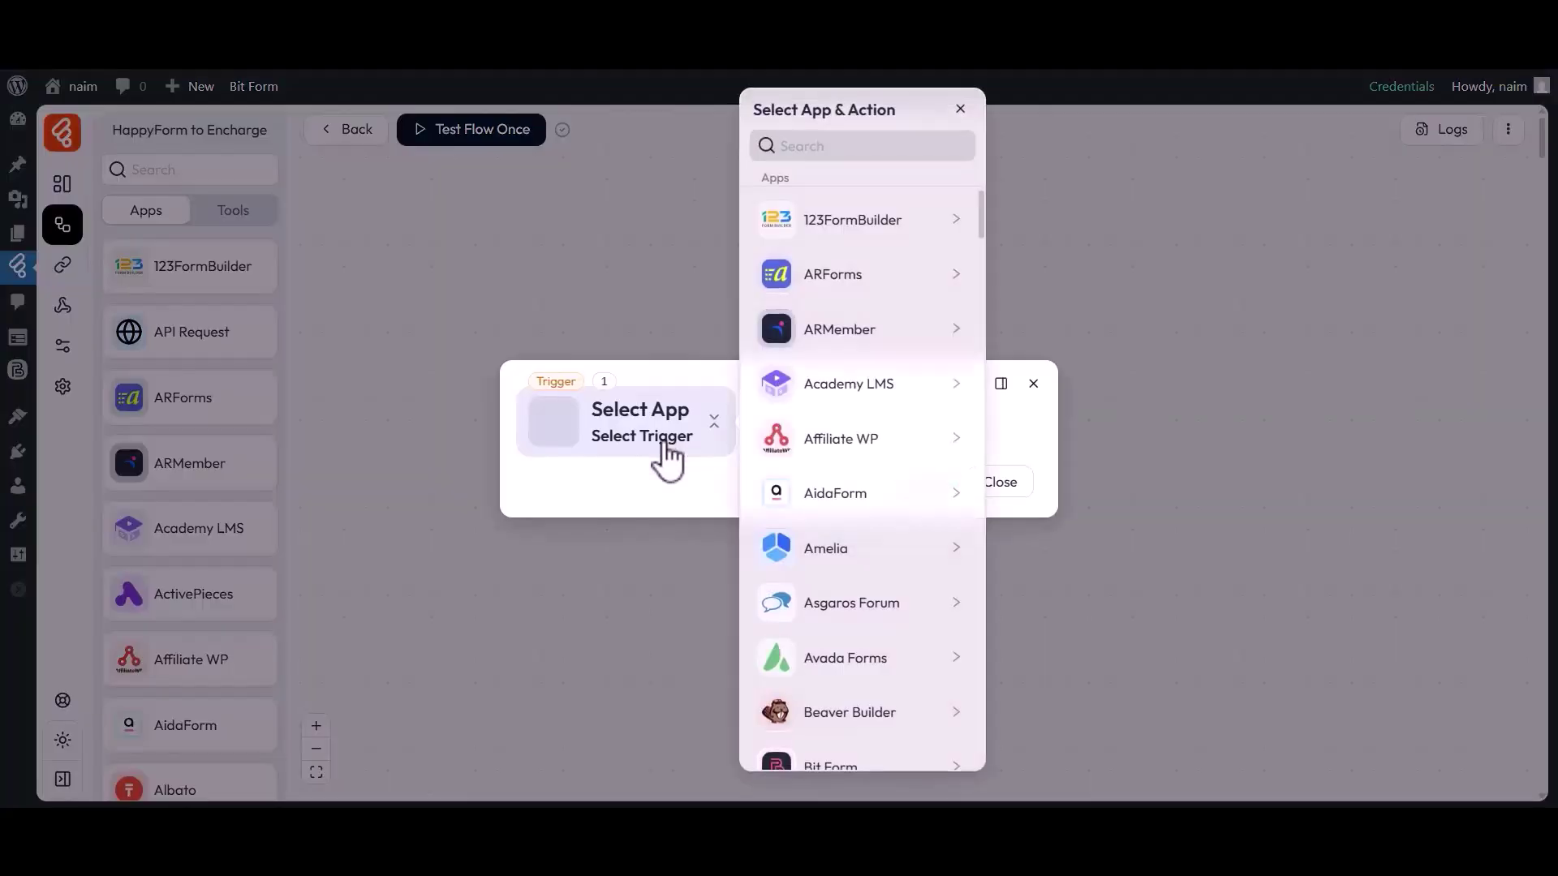
left_click(859, 150)
type("HappyForm")
left_click(828, 238)
left_click(1039, 216)
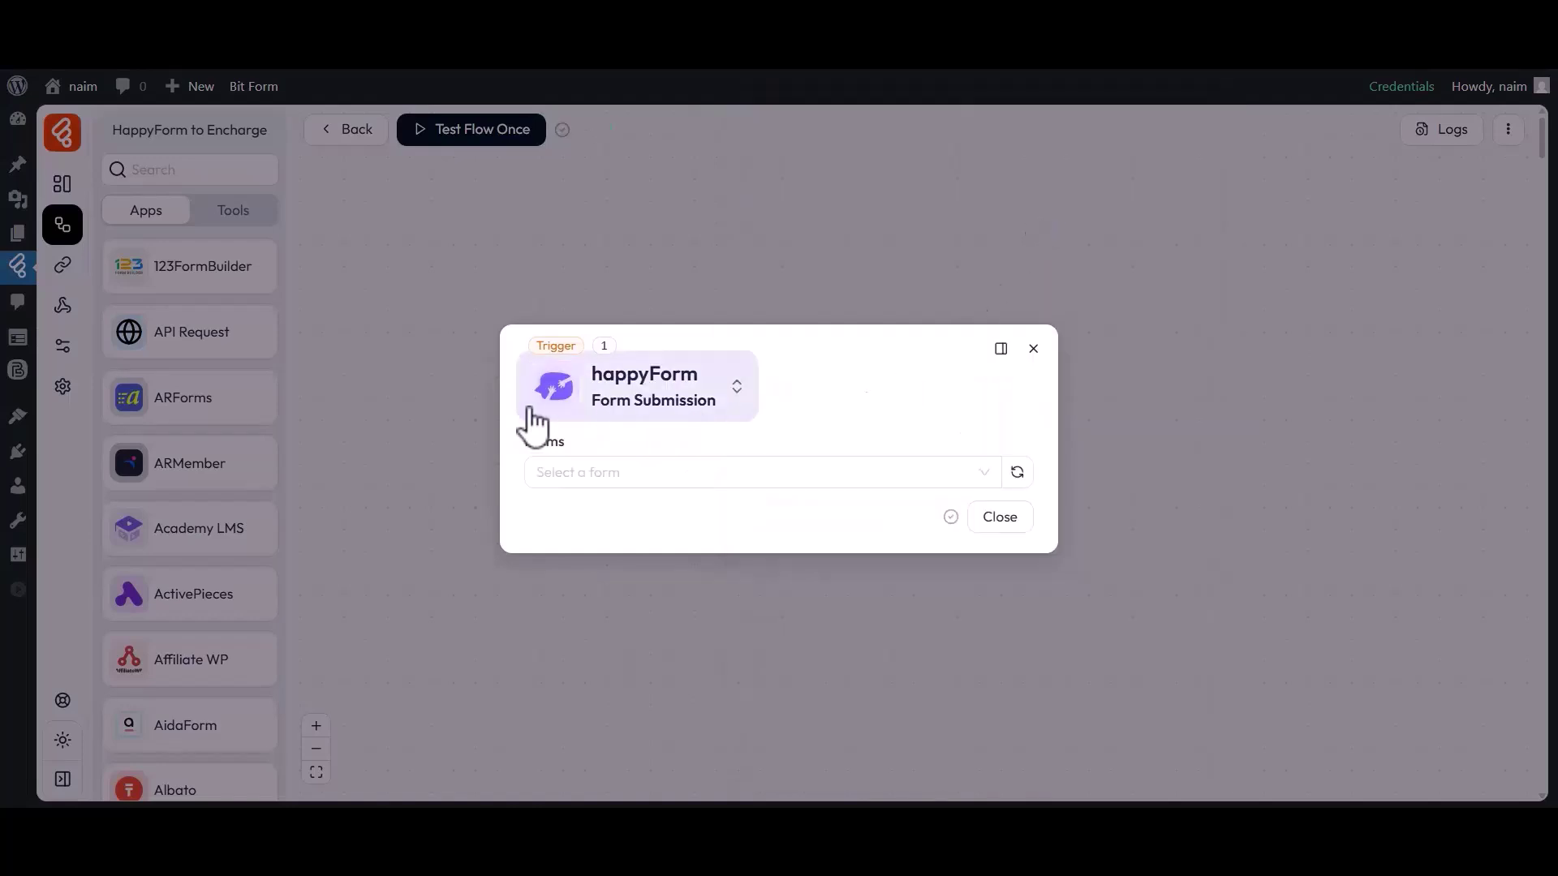
left_click(568, 467)
left_click(574, 542)
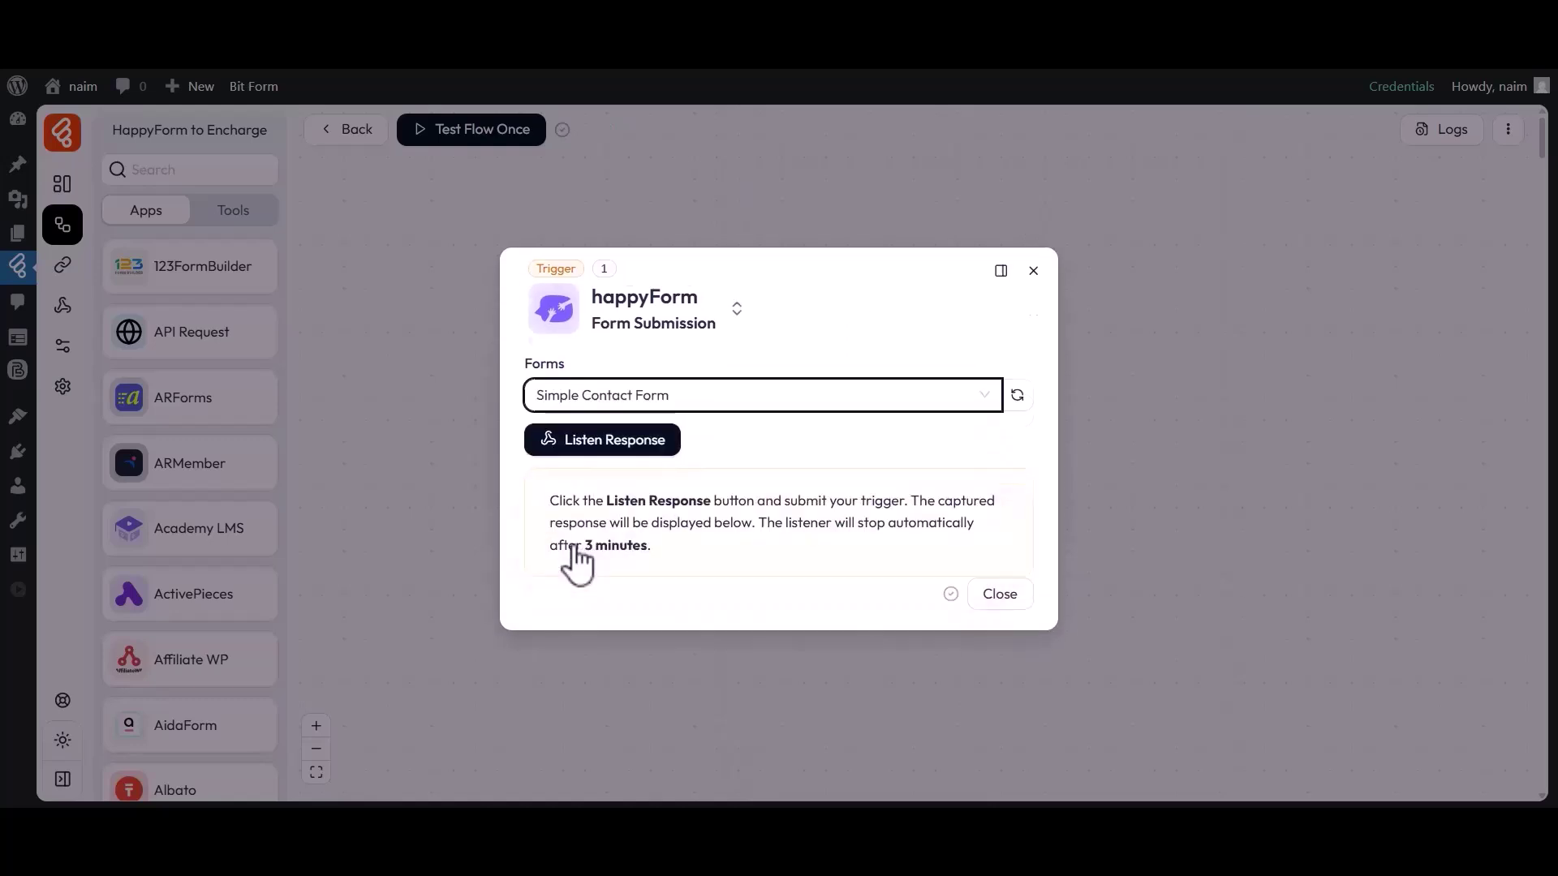
left_click(604, 437)
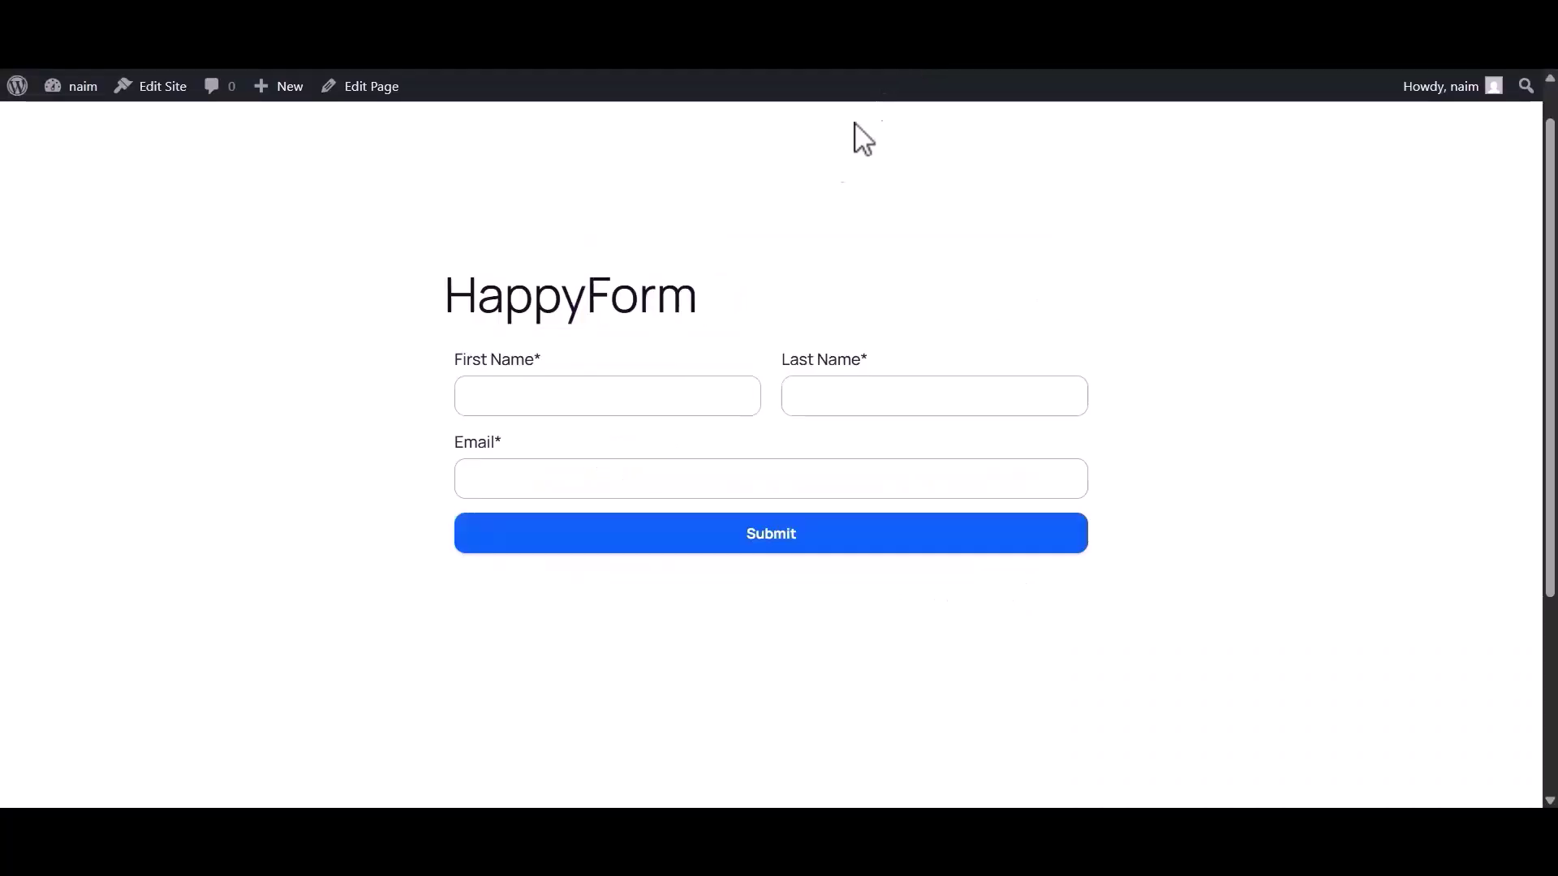
Step: Fill the test form with First Name 'Bit' and Last Name 'Apps', then focus Email
left_click(574, 409)
type("Bit")
left_click(845, 412)
type("Apps")
left_click(660, 479)
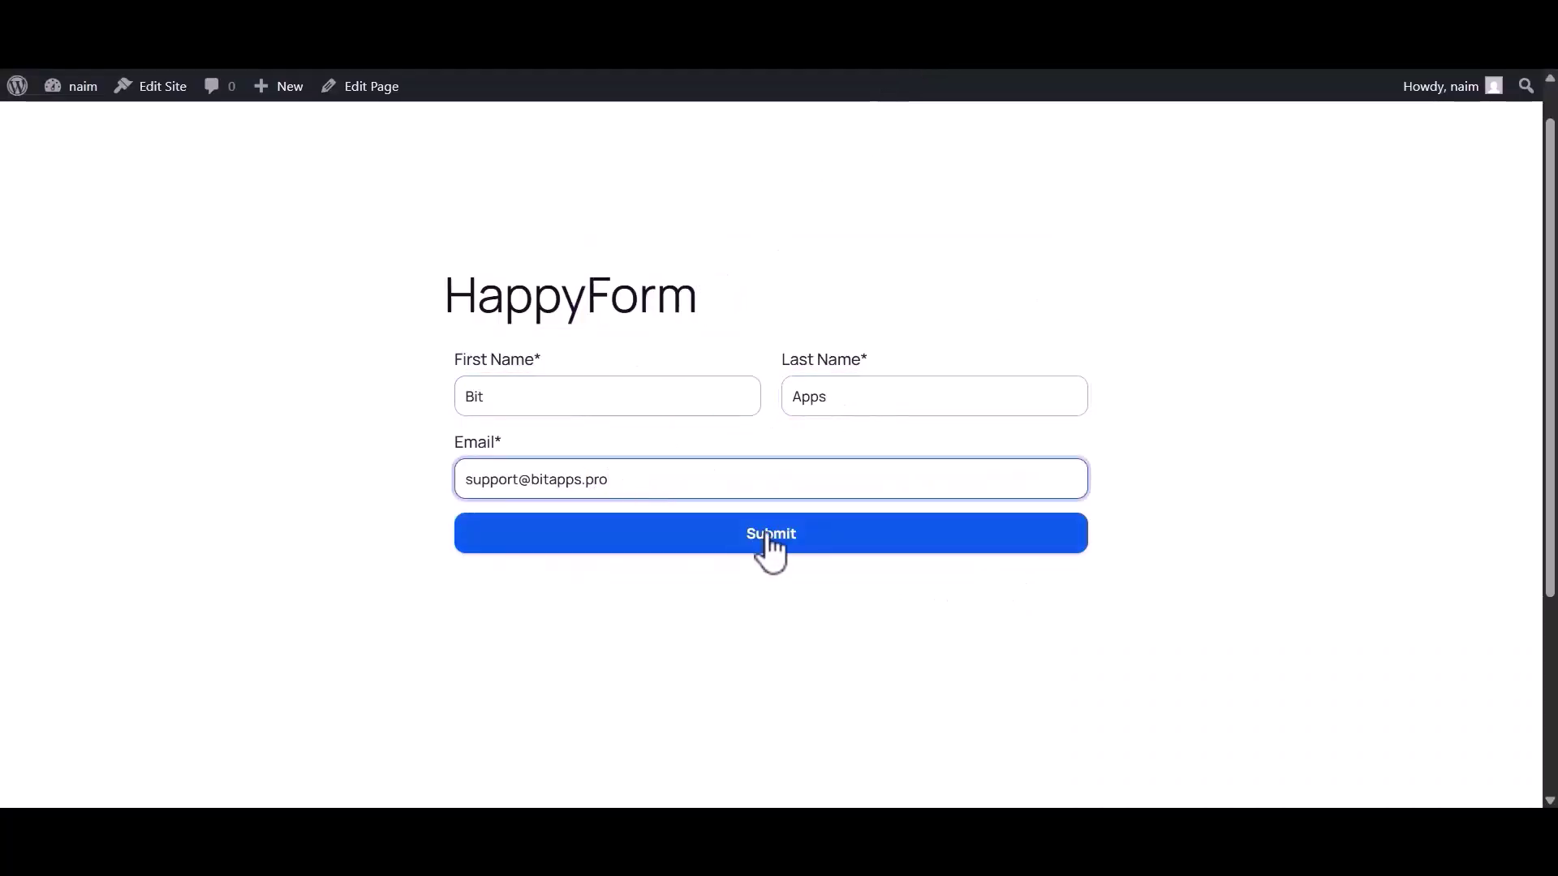
Step: Enter the test e-mail address and submit the HappyForm entry
left_click(759, 533)
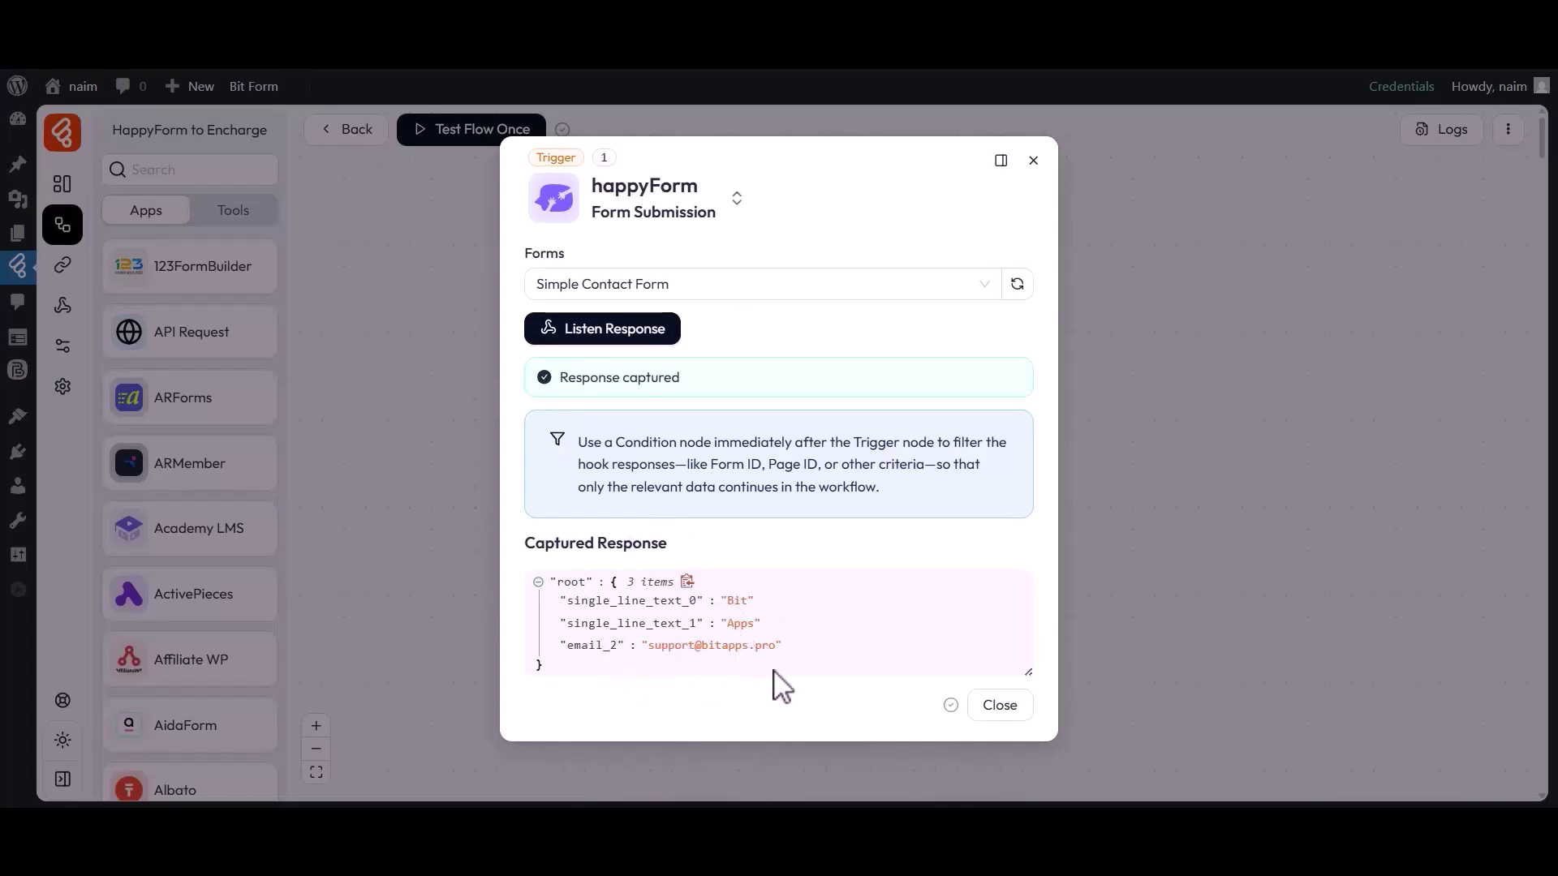
Step: Close the trigger settings with the captured response and add an action step after it
left_click(1000, 706)
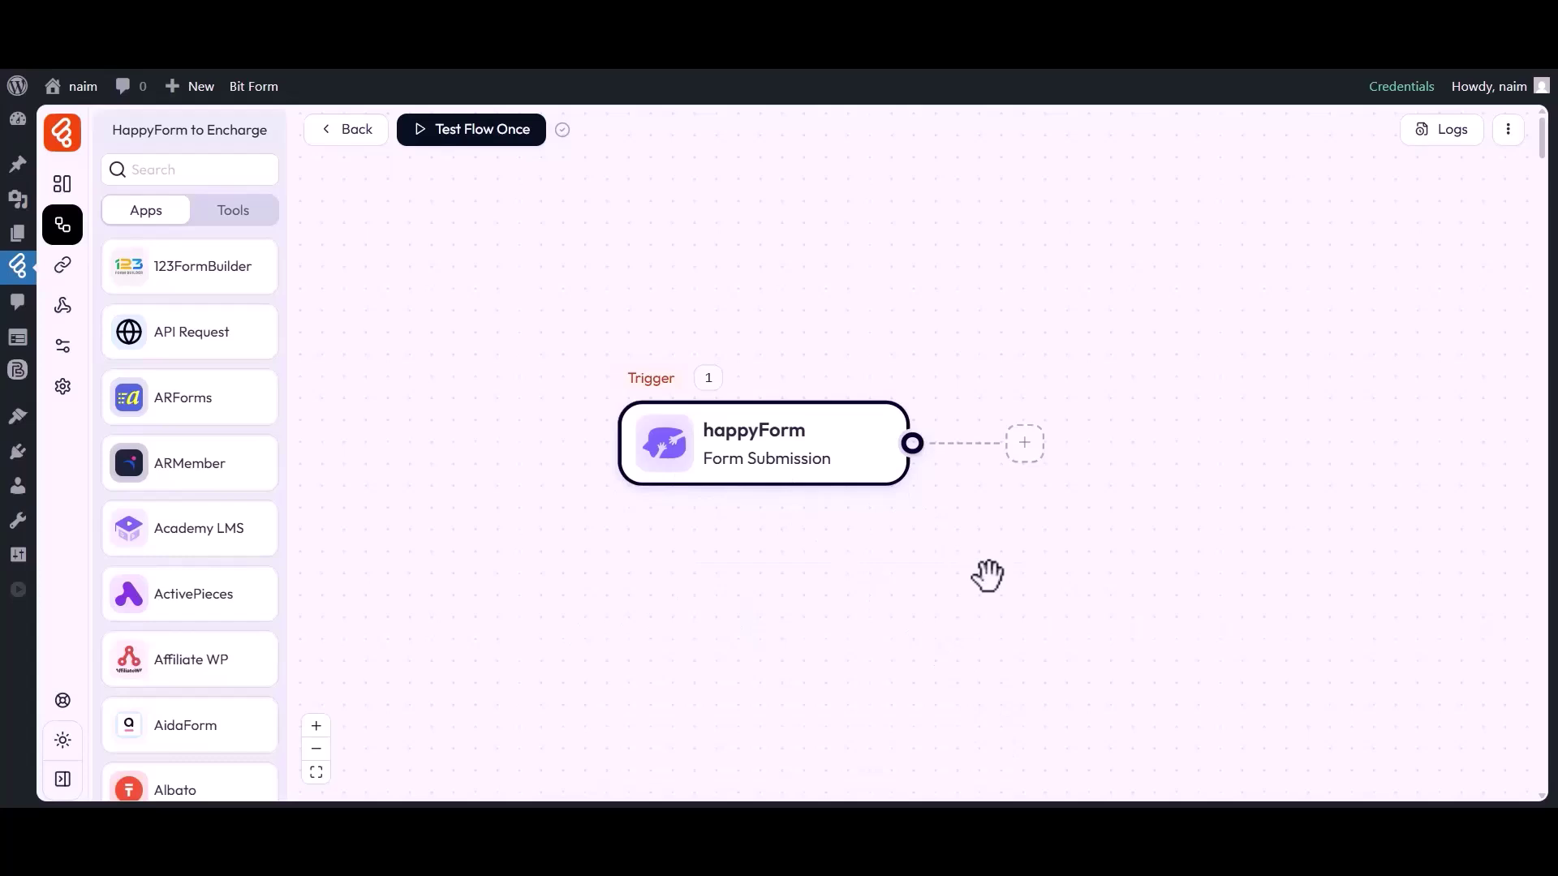
left_click(1025, 443)
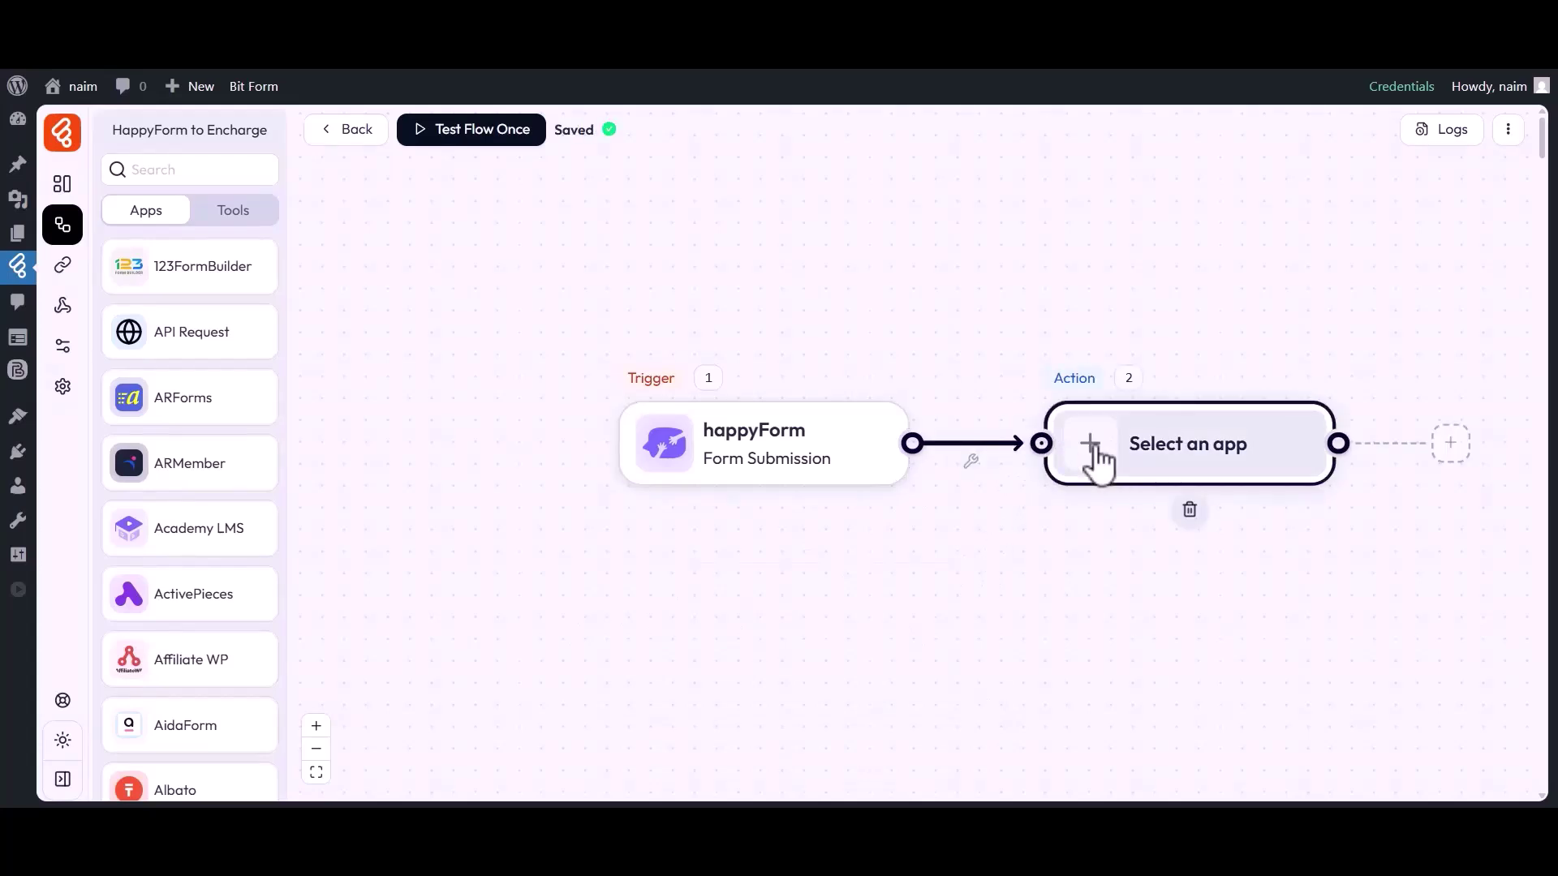
Step: Set the action step to Encharge Create Contact
left_click(1092, 447)
left_click(839, 150)
type("Encharge")
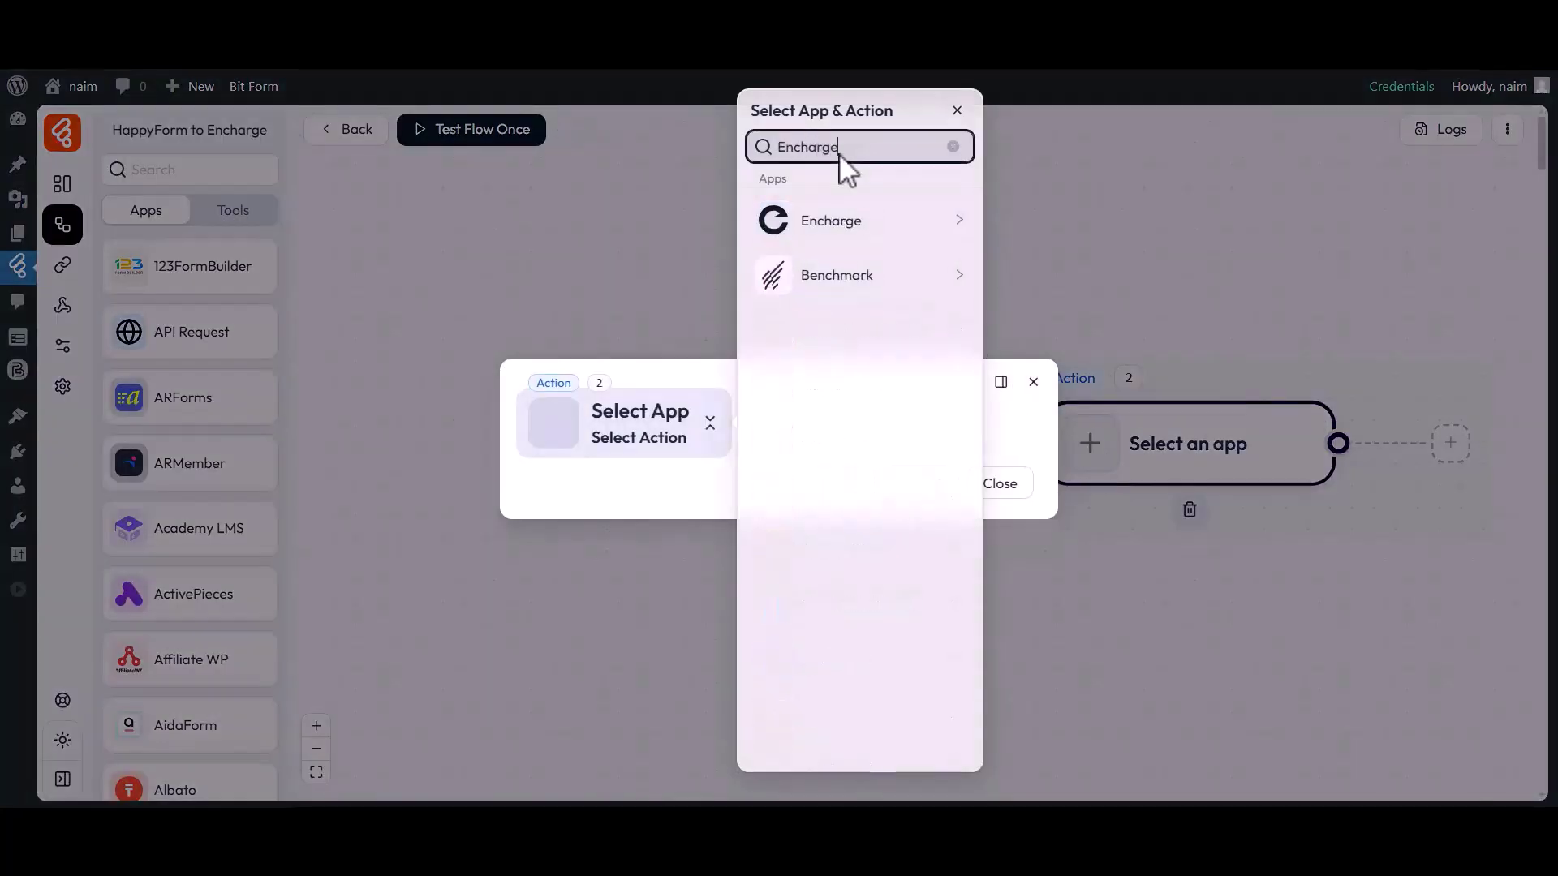
left_click(858, 233)
left_click(1032, 221)
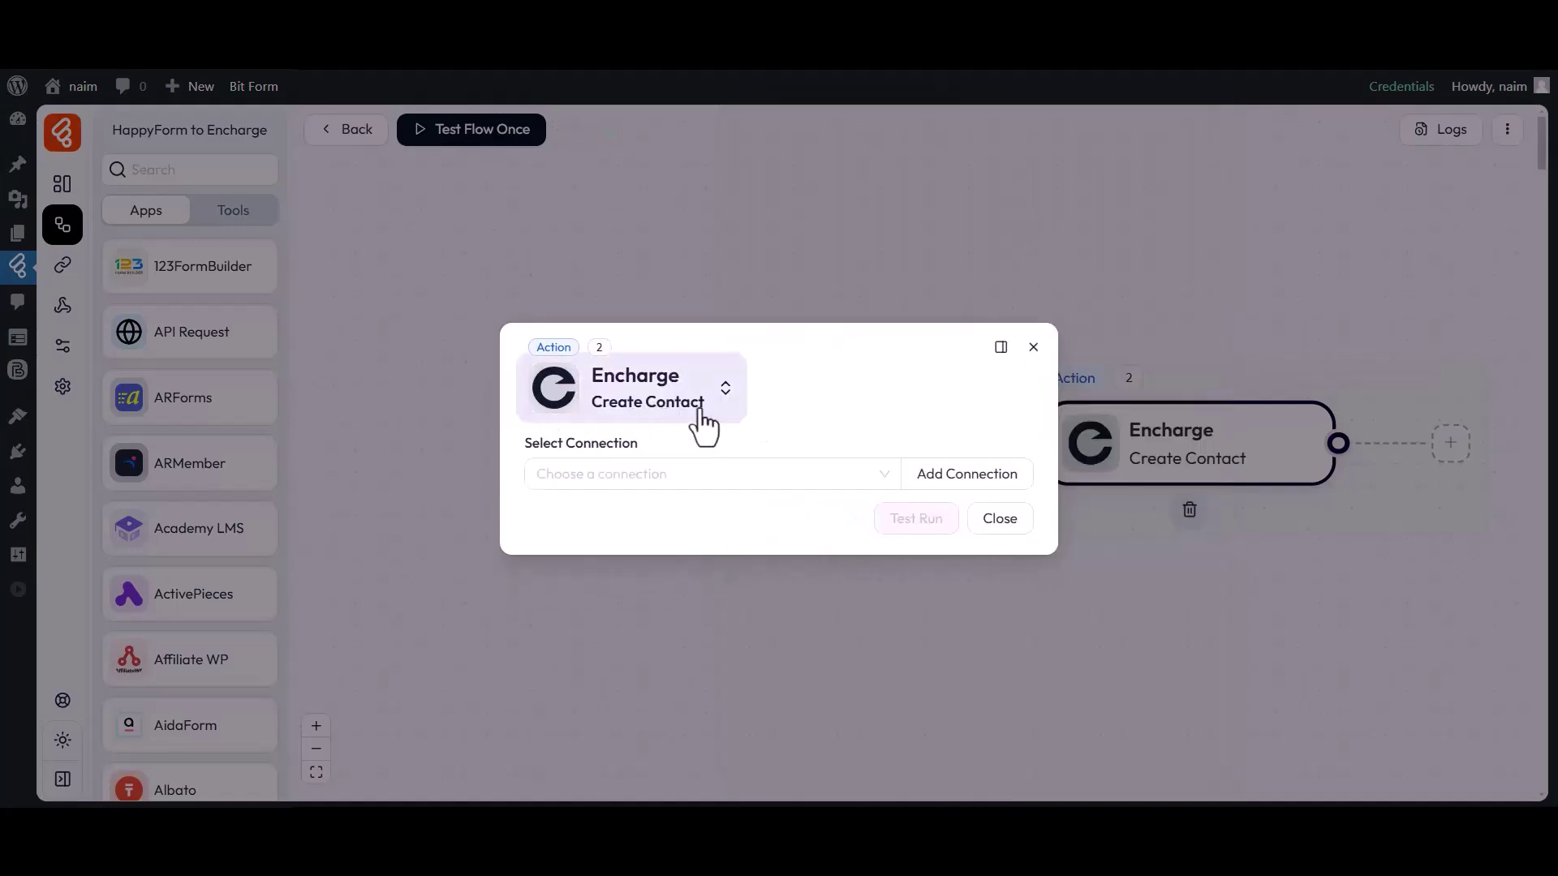
Step: Start a new Encharge connection, keeping the default connection name
left_click_drag(525, 445, 641, 460)
left_click(640, 480)
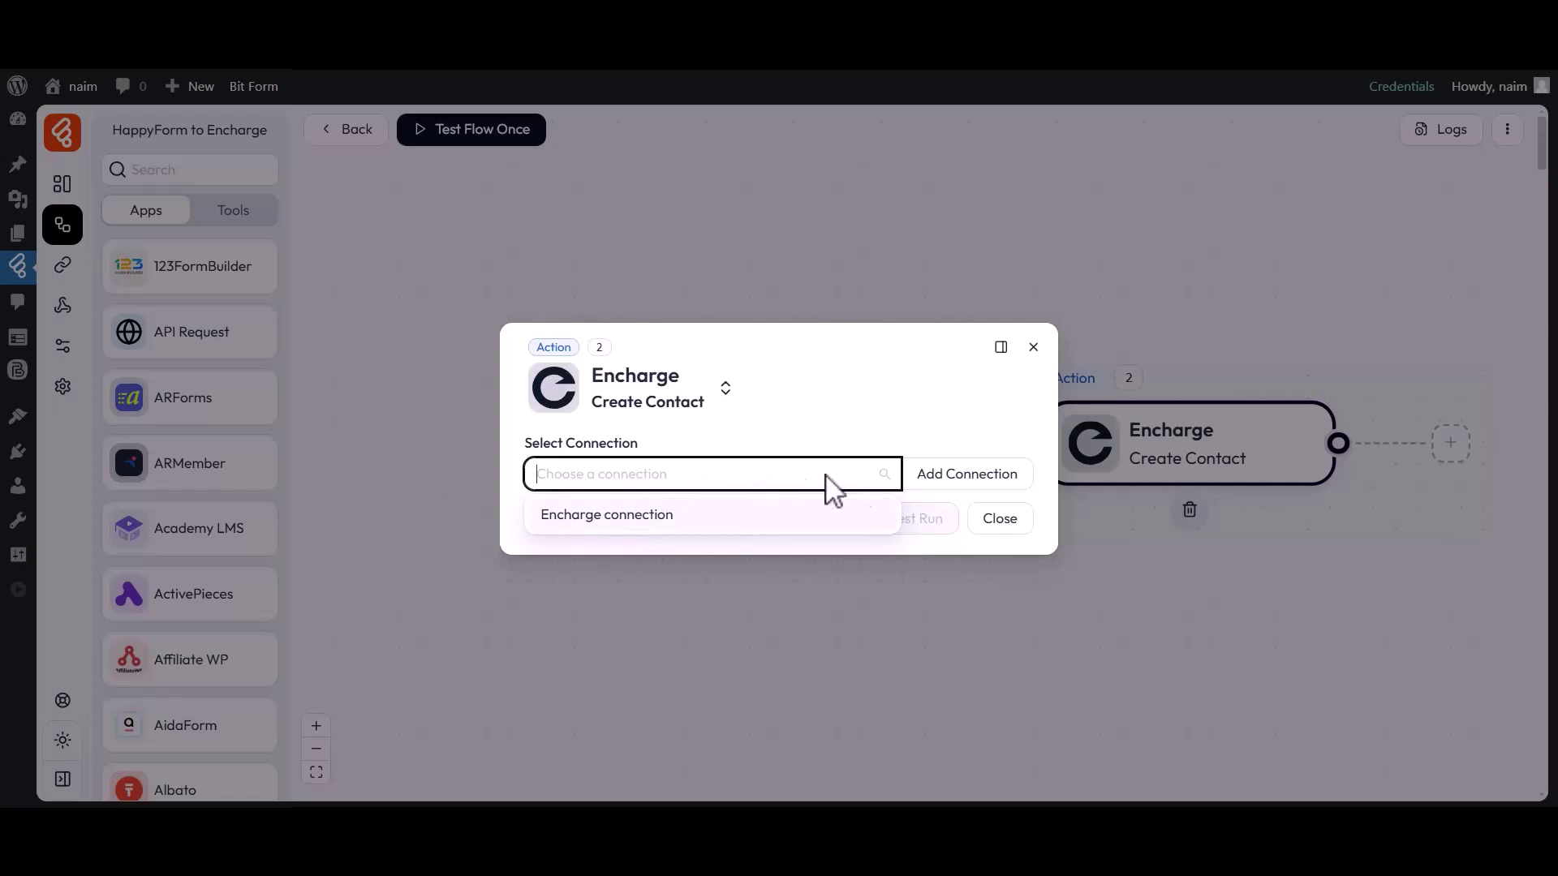
left_click(978, 475)
left_click_drag(1057, 441, 1171, 442)
left_click_drag(1074, 475, 1222, 476)
left_click(1222, 475)
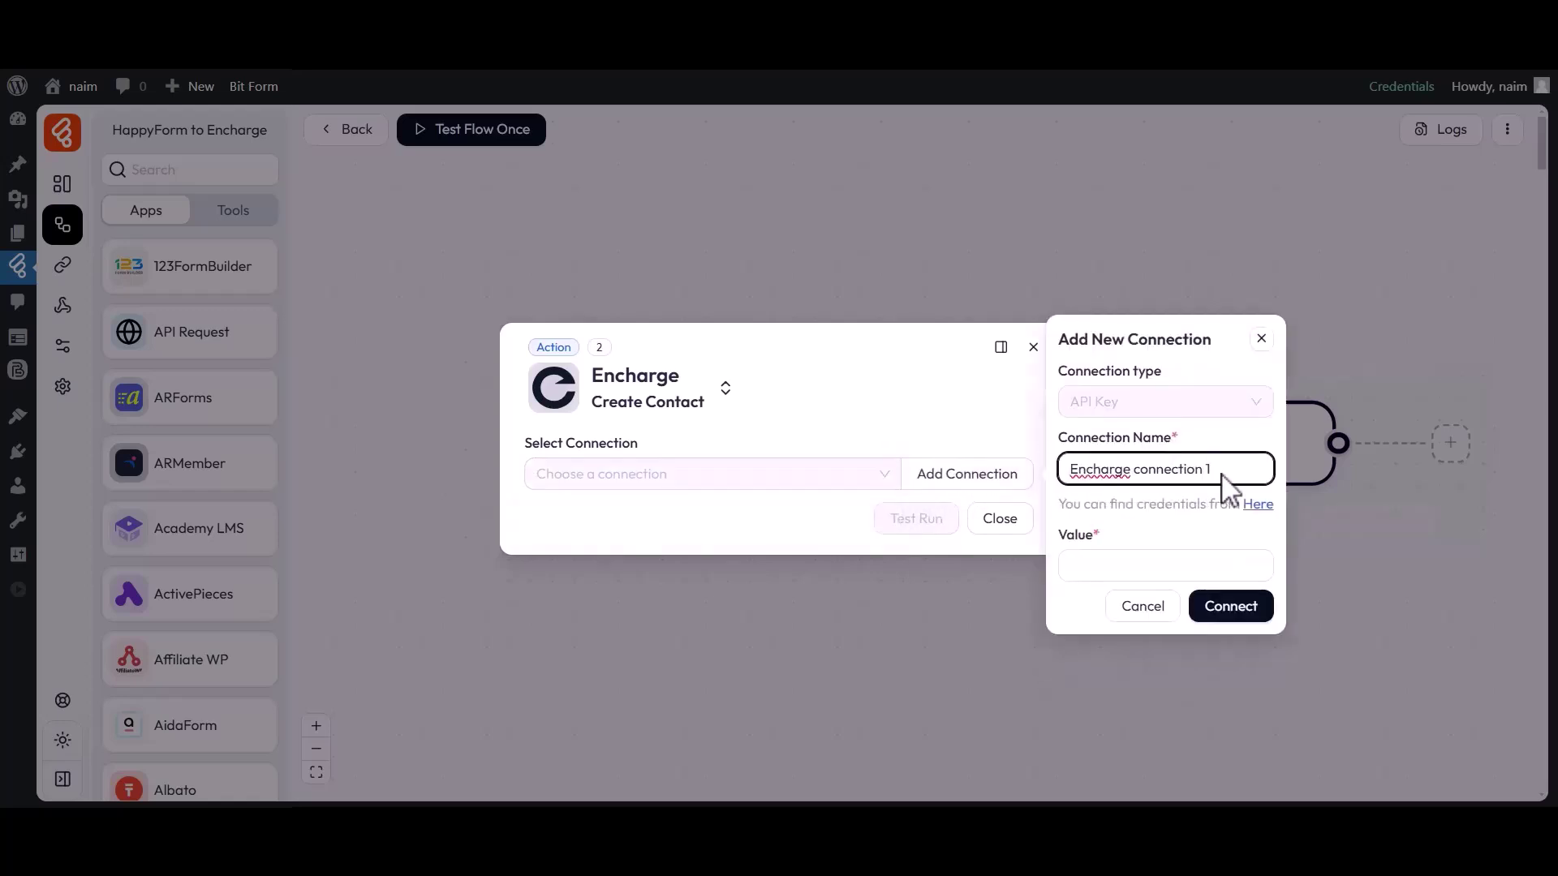
left_click(1070, 556)
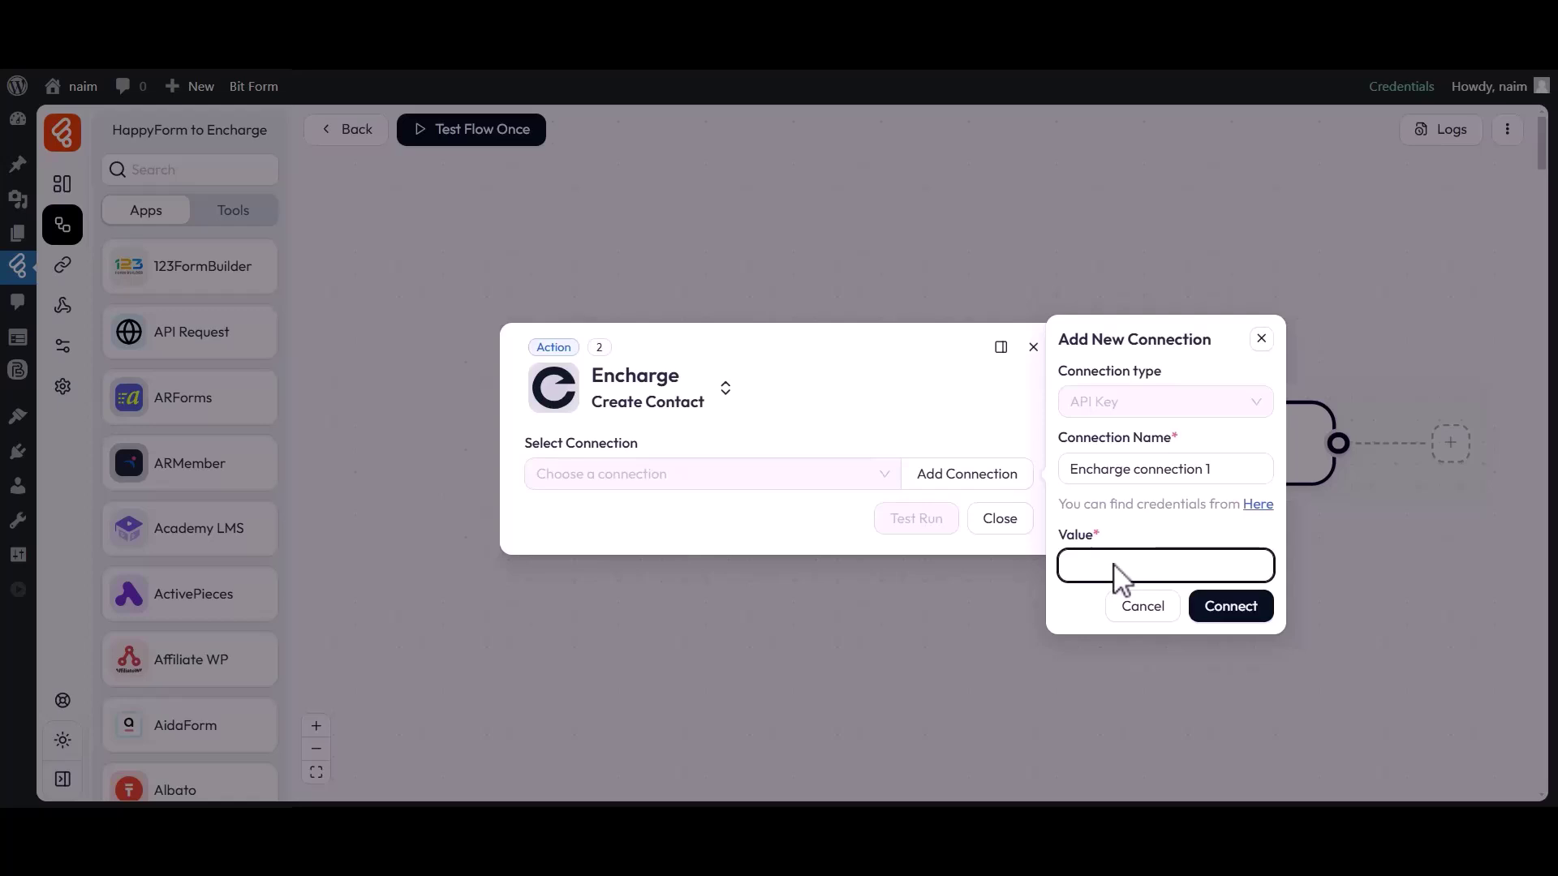
left_click(1258, 505)
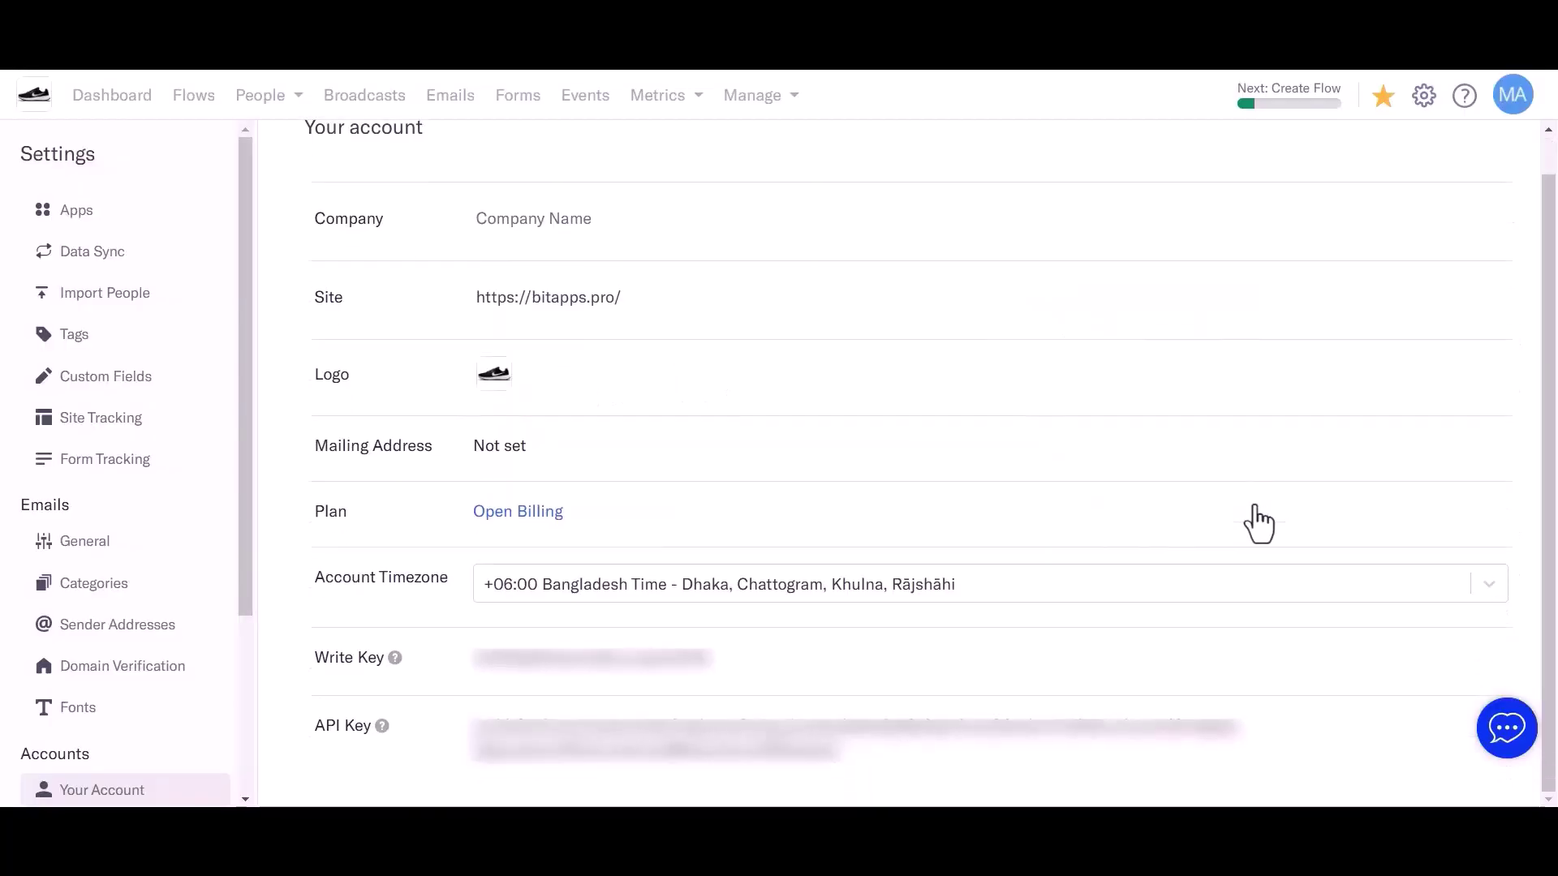
left_click_drag(319, 720, 368, 722)
left_click(387, 724)
left_click_drag(485, 743, 832, 756)
left_click(832, 757)
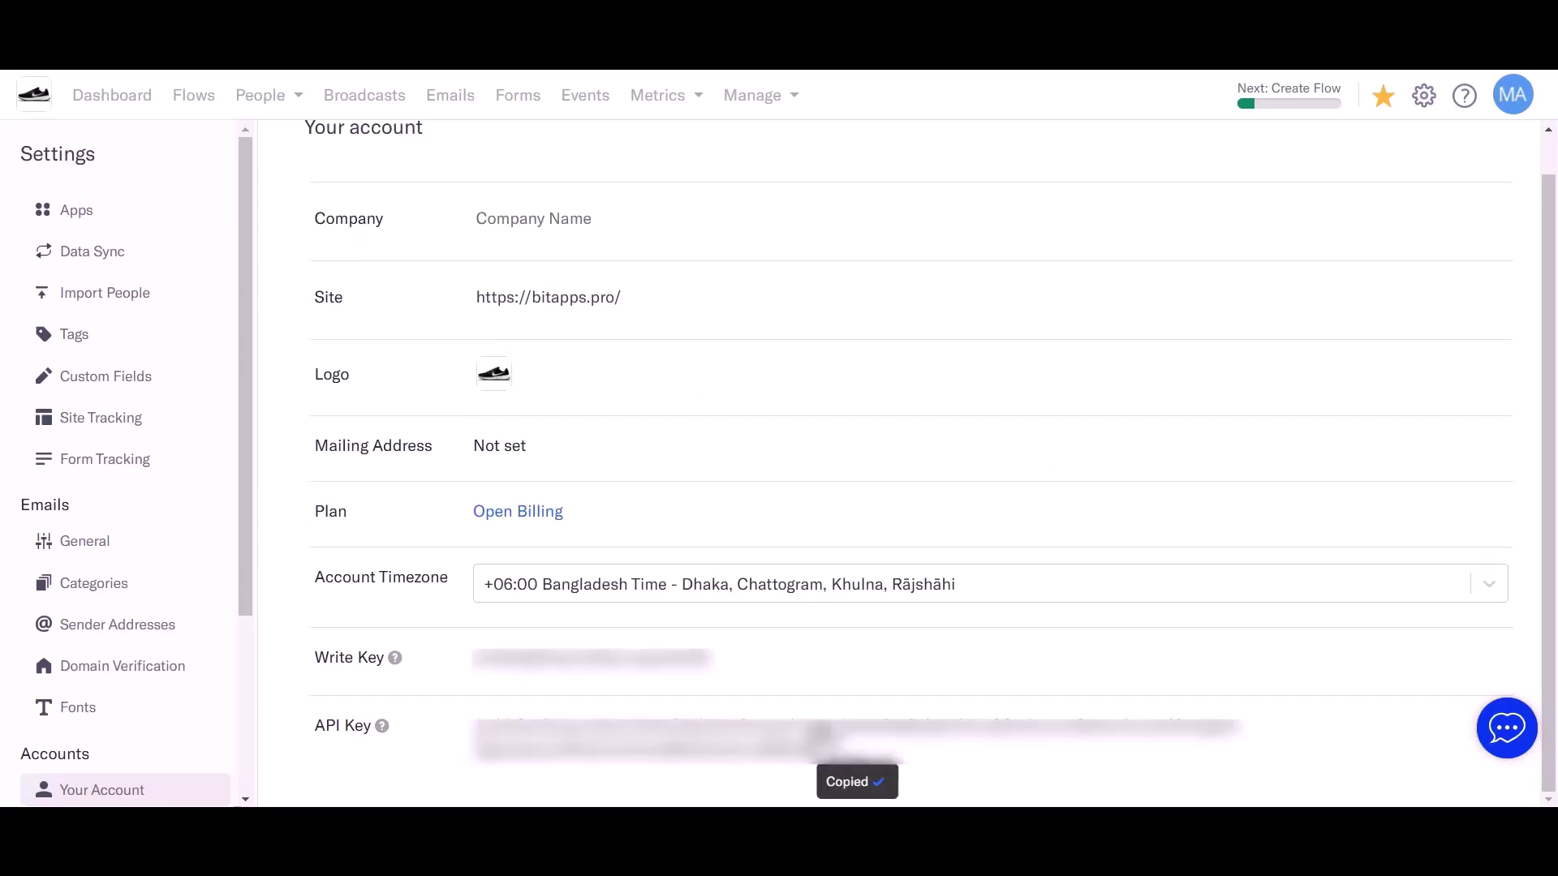
left_click(654, 40)
left_click_drag(1060, 535, 1099, 537)
Step: Paste the API key into the connection value and connect Encharge
left_click(1103, 558)
key("ctrl+v")
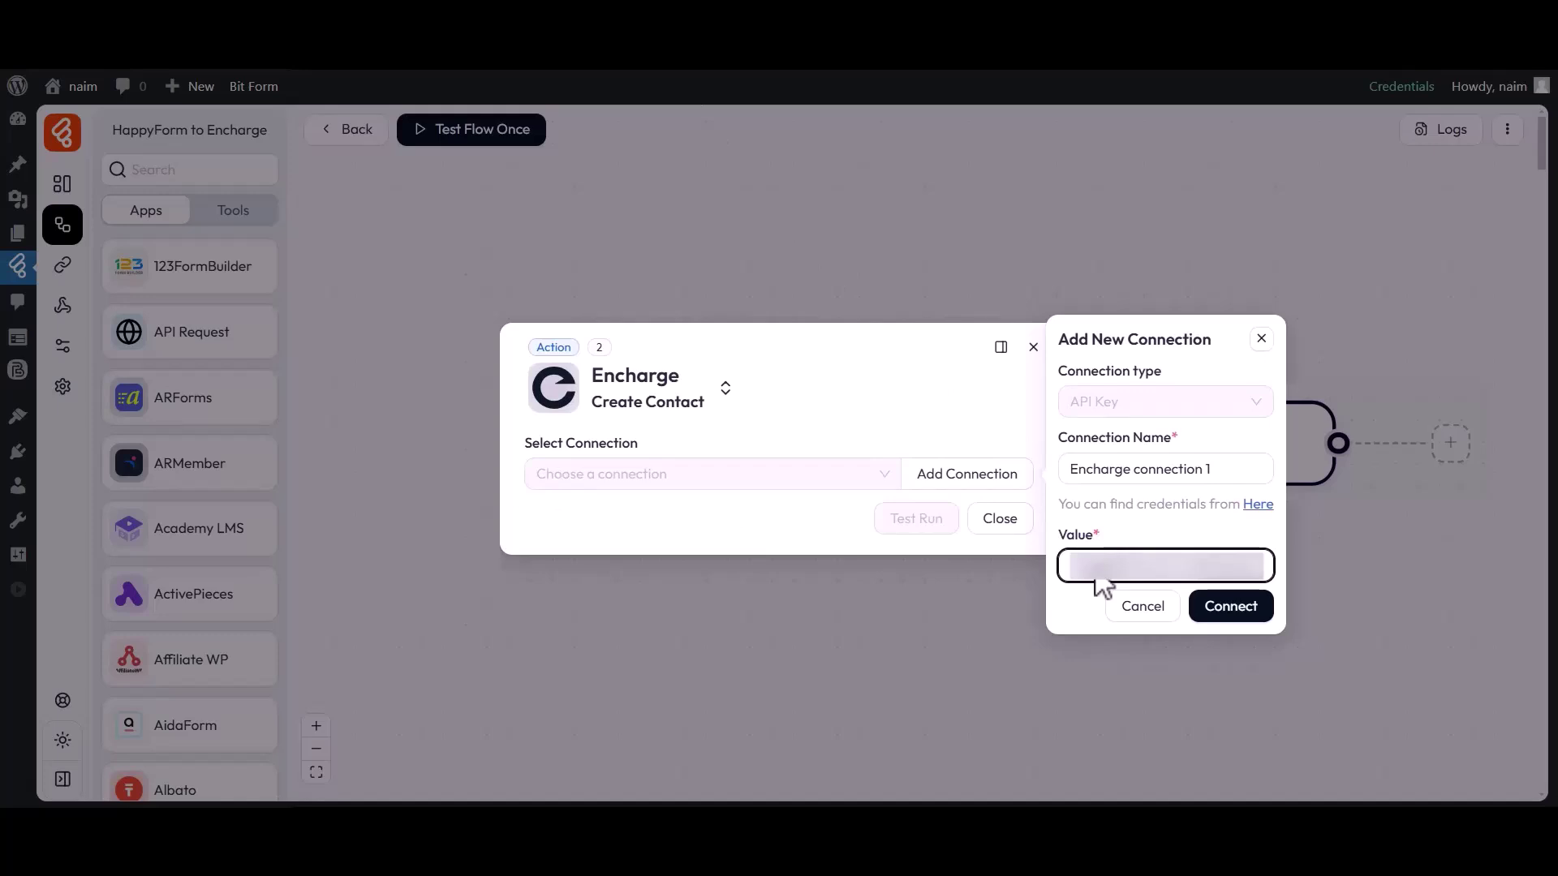
left_click(1224, 610)
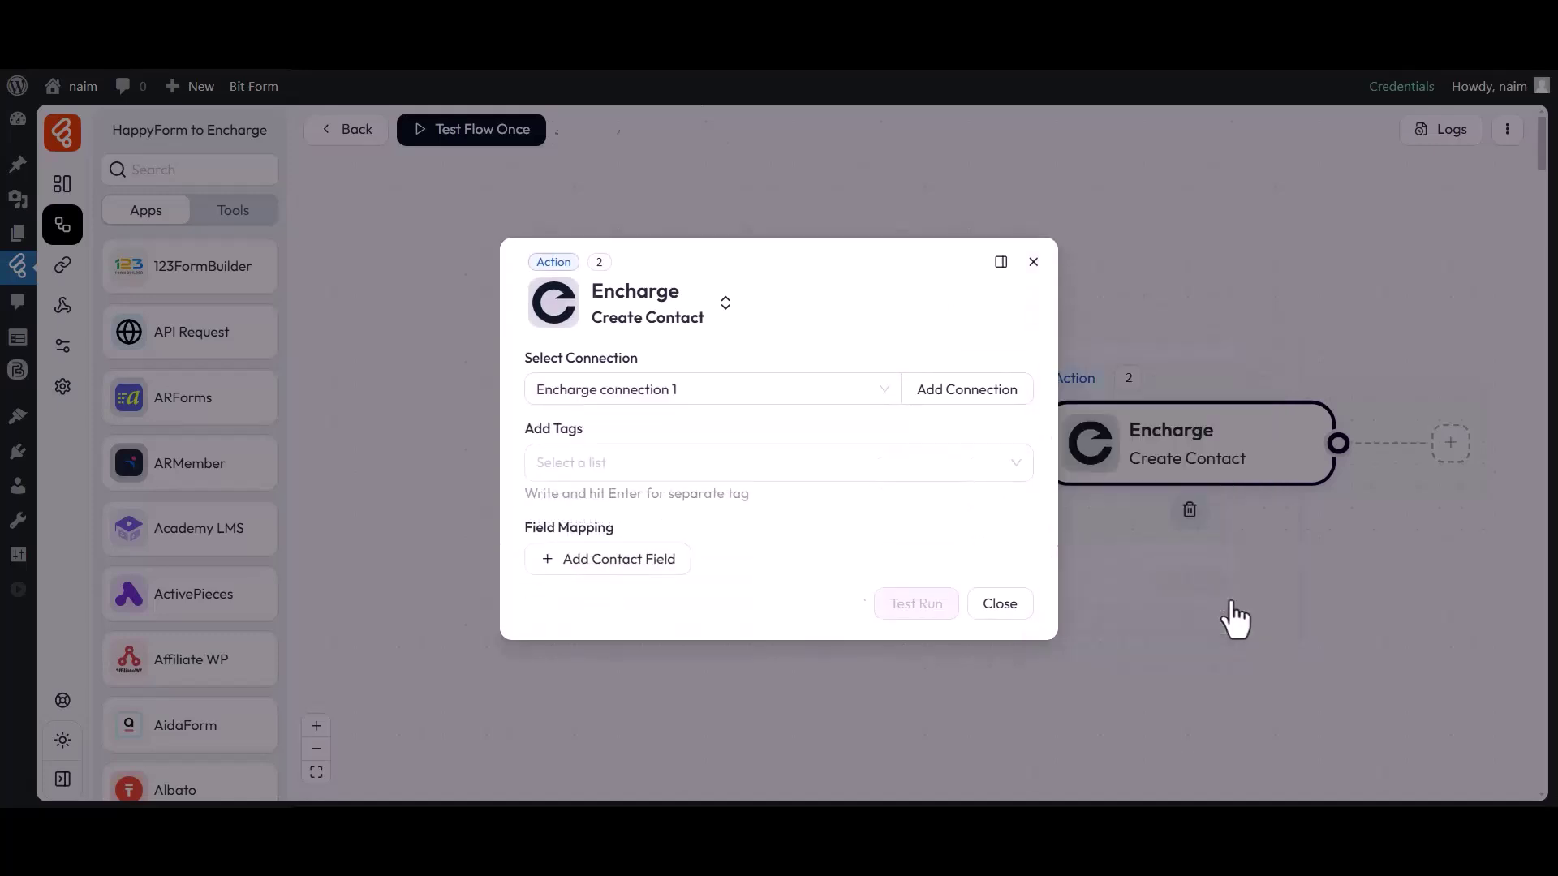
Step: Add Tag-1 as the tag for new contacts
left_click_drag(526, 359, 638, 364)
left_click(543, 395)
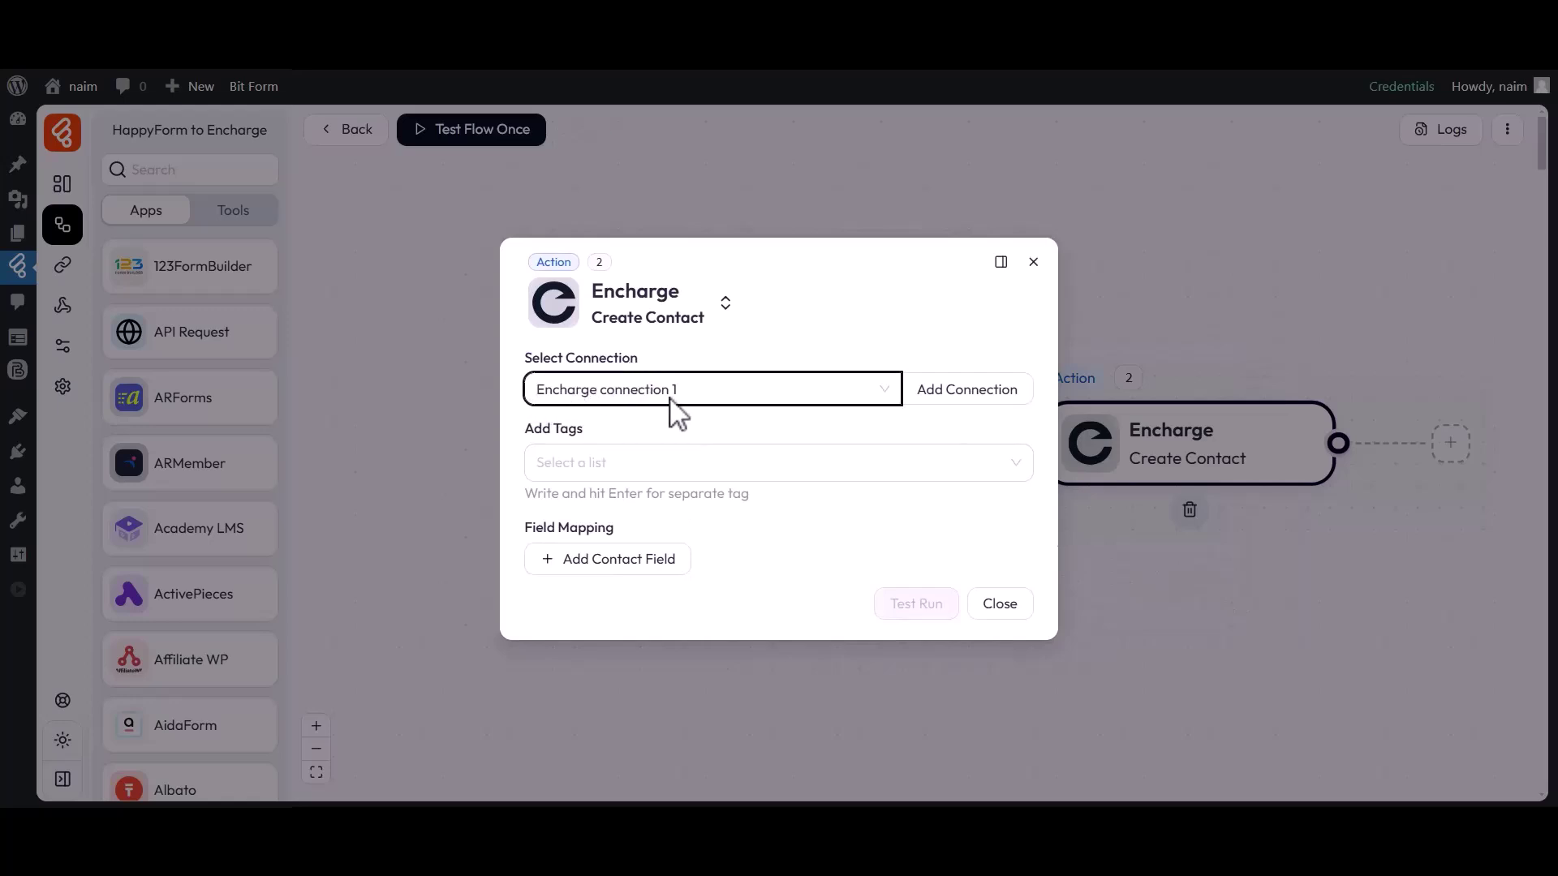
left_click_drag(527, 429, 586, 428)
left_click(578, 448)
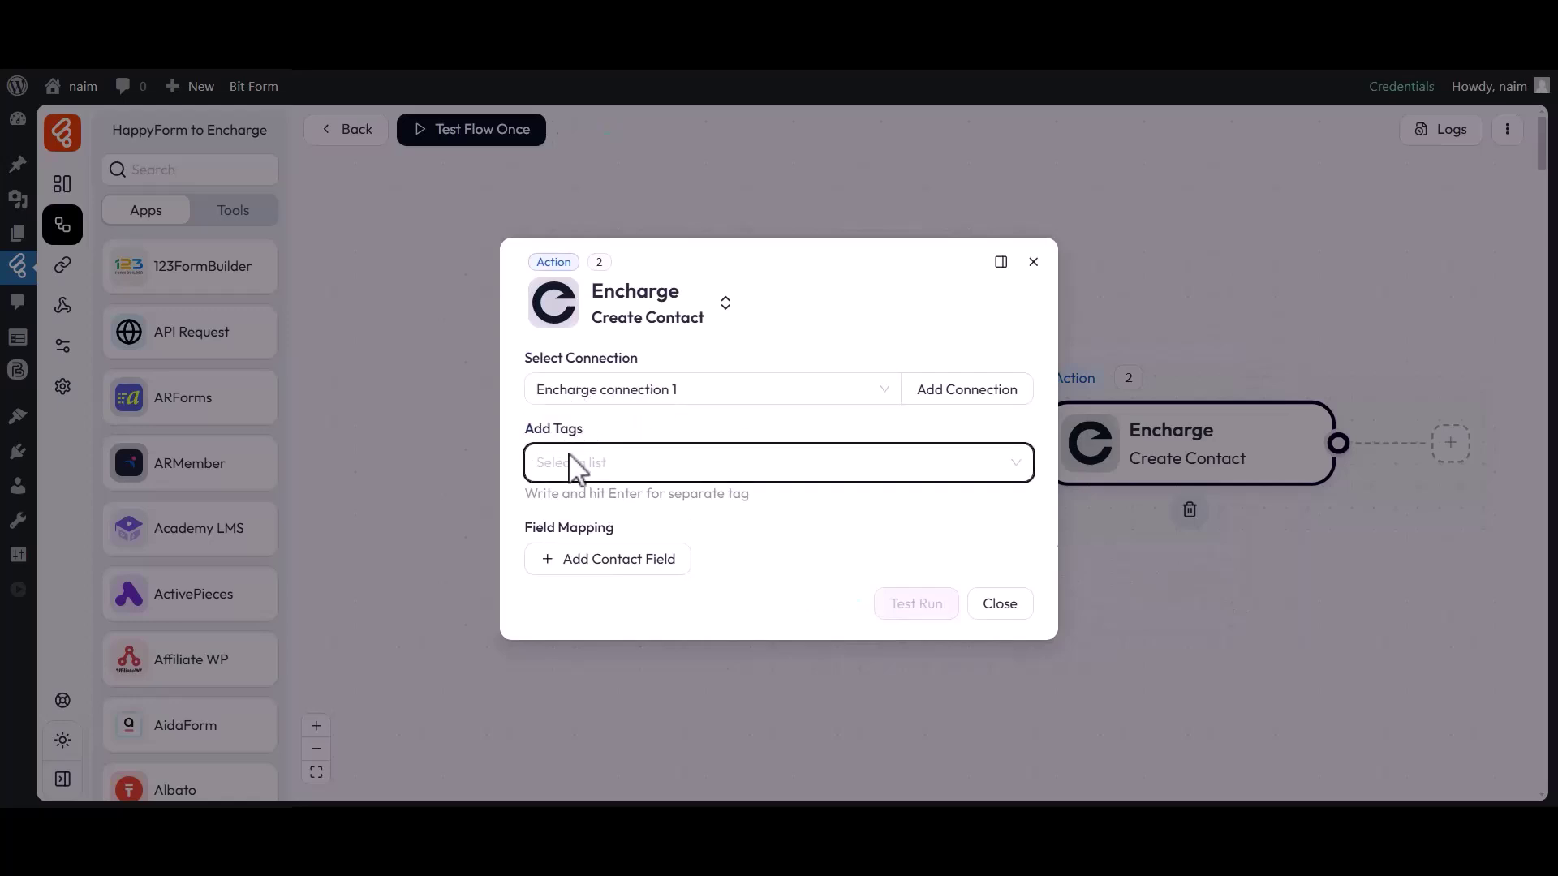
type("T")
left_click(552, 508)
left_click(519, 490)
Step: Map Email to the form's email_2 and FirstName to single_line_text_0
left_click_drag(529, 527, 626, 542)
left_click(600, 559)
left_click(605, 568)
left_click(601, 298)
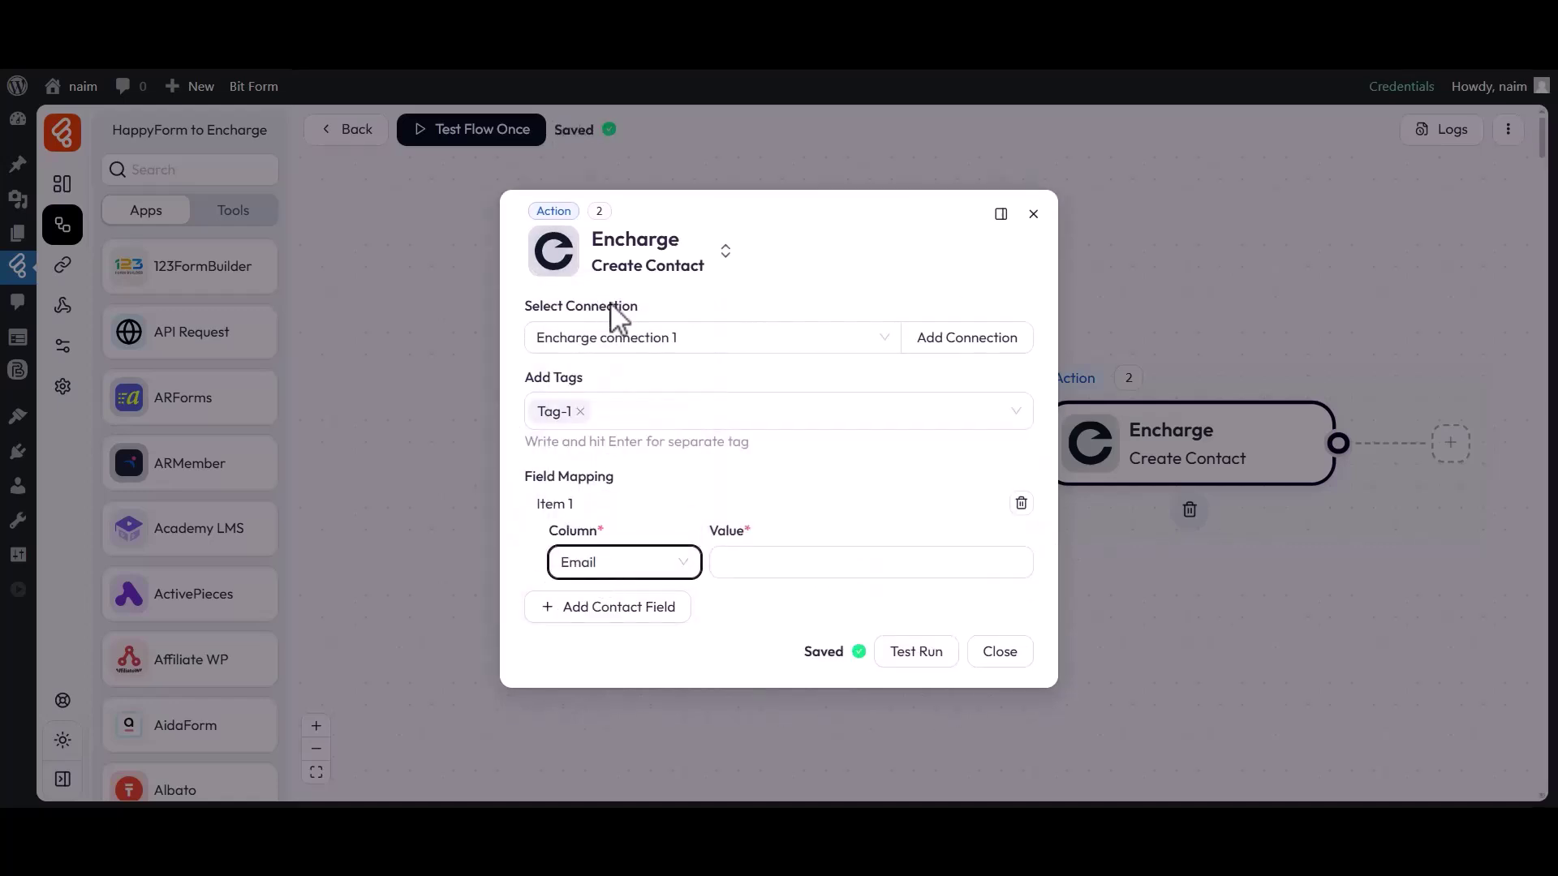
left_click(860, 564)
left_click(1132, 640)
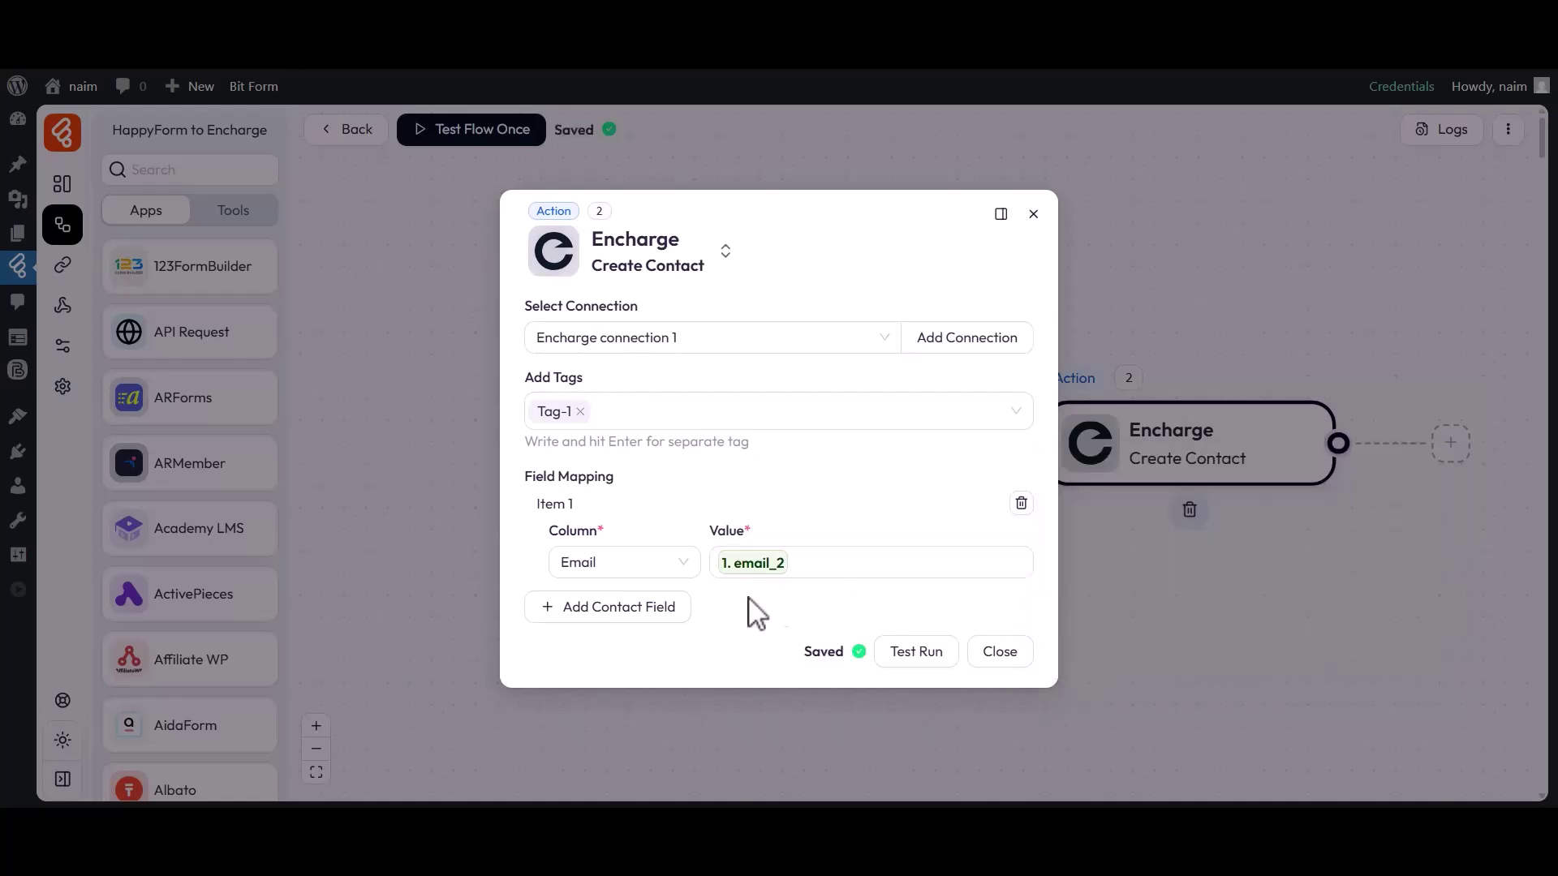
left_click(611, 608)
left_click(618, 613)
left_click(598, 376)
left_click(925, 614)
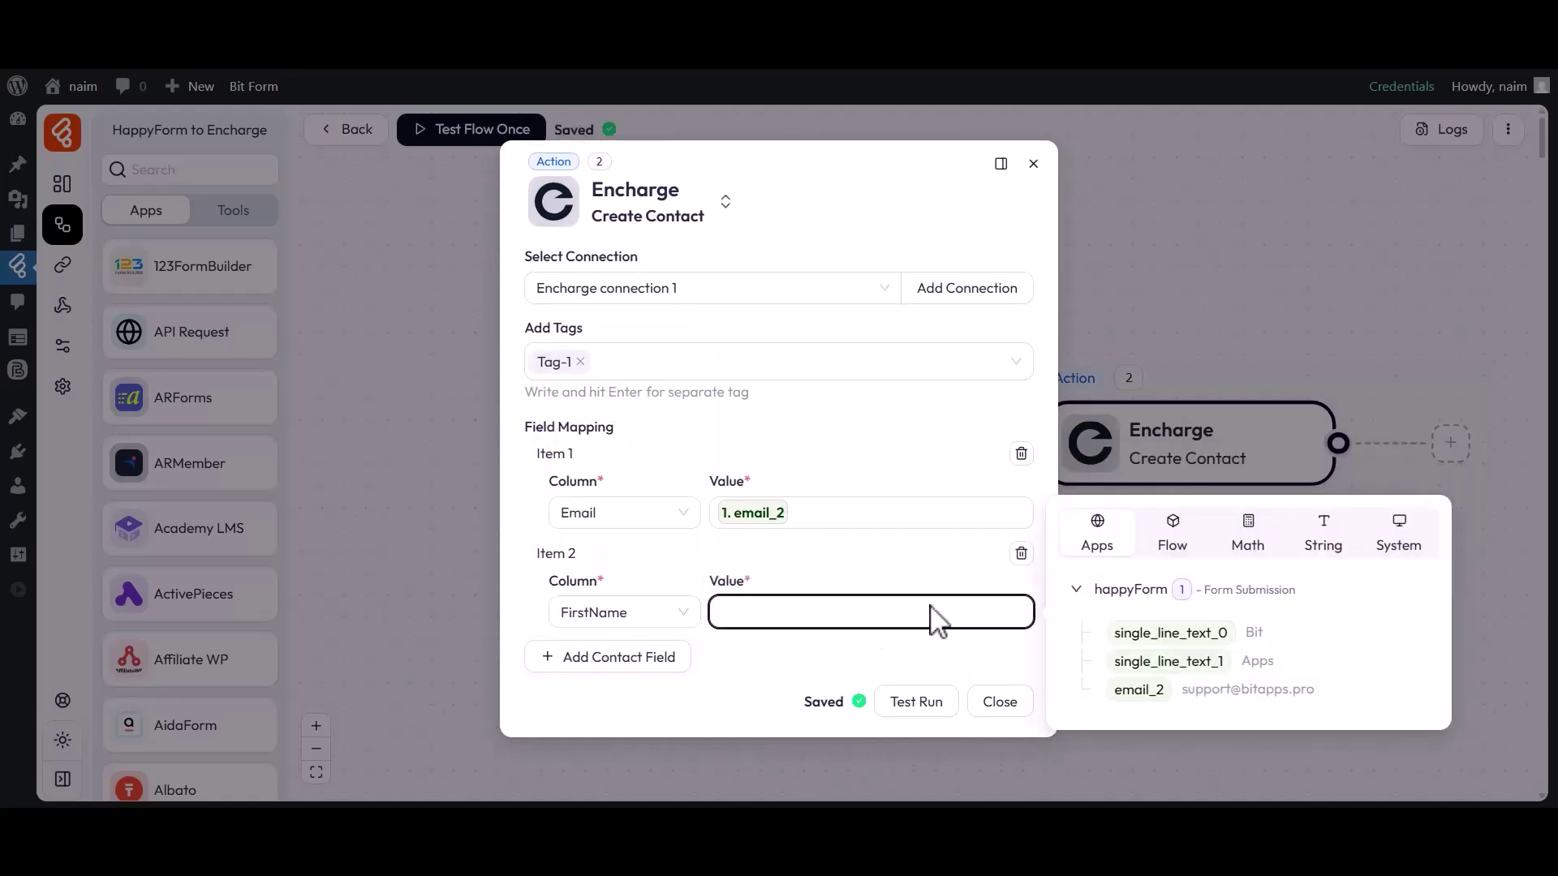
left_click(1161, 632)
left_click(909, 661)
Step: Map LastName to the form's single_line_text_1
left_click(625, 657)
left_click(623, 659)
left_click(612, 457)
left_click(835, 664)
left_click(1168, 711)
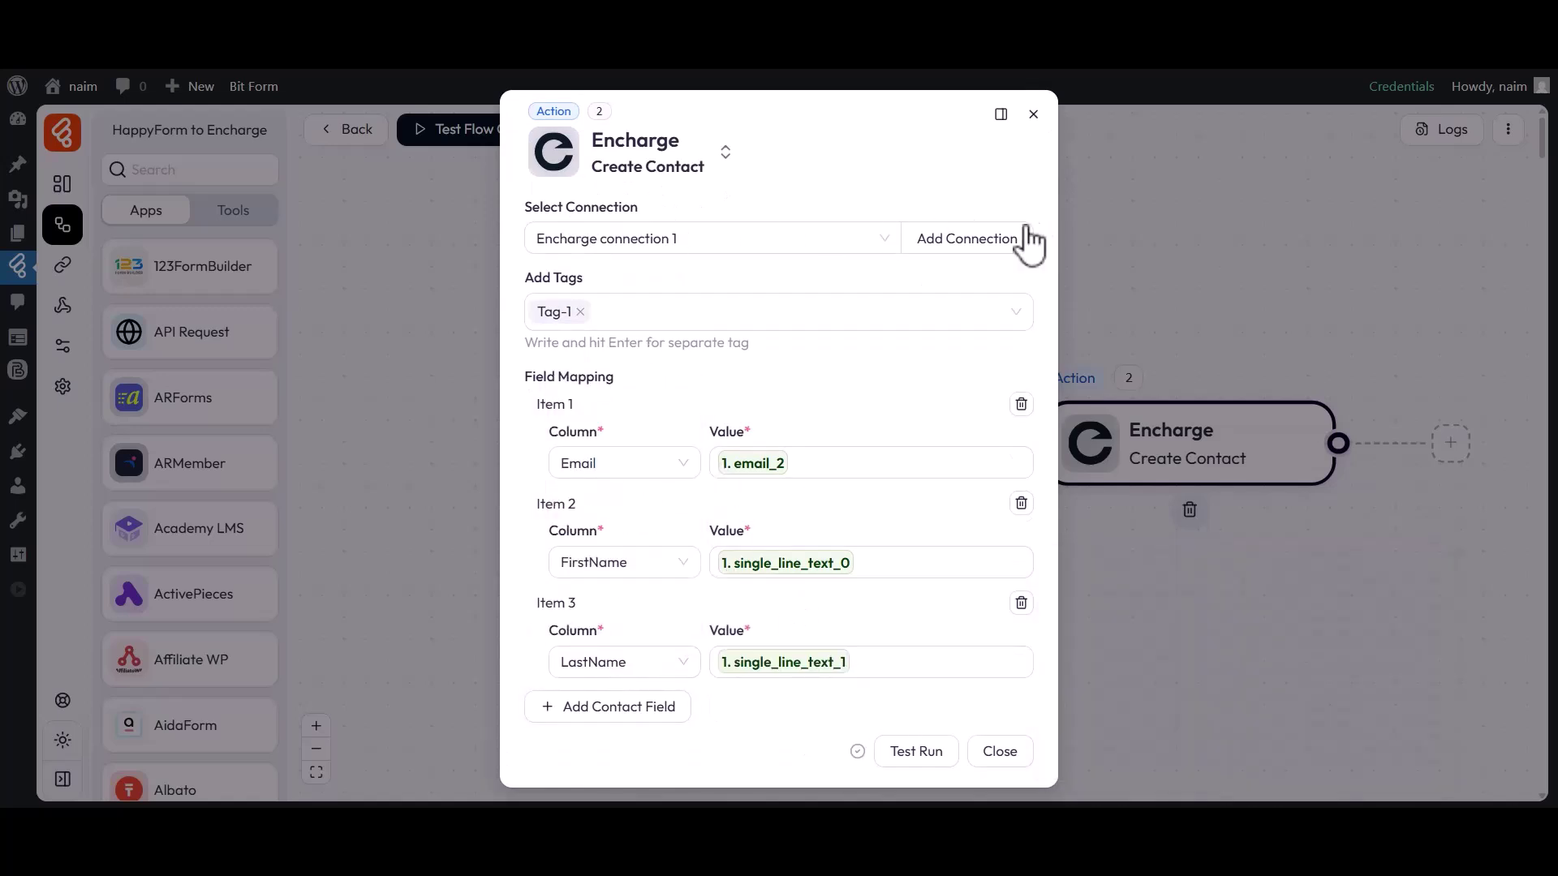
Step: Close the action settings and test the flow once, listening for a new response
left_click(998, 751)
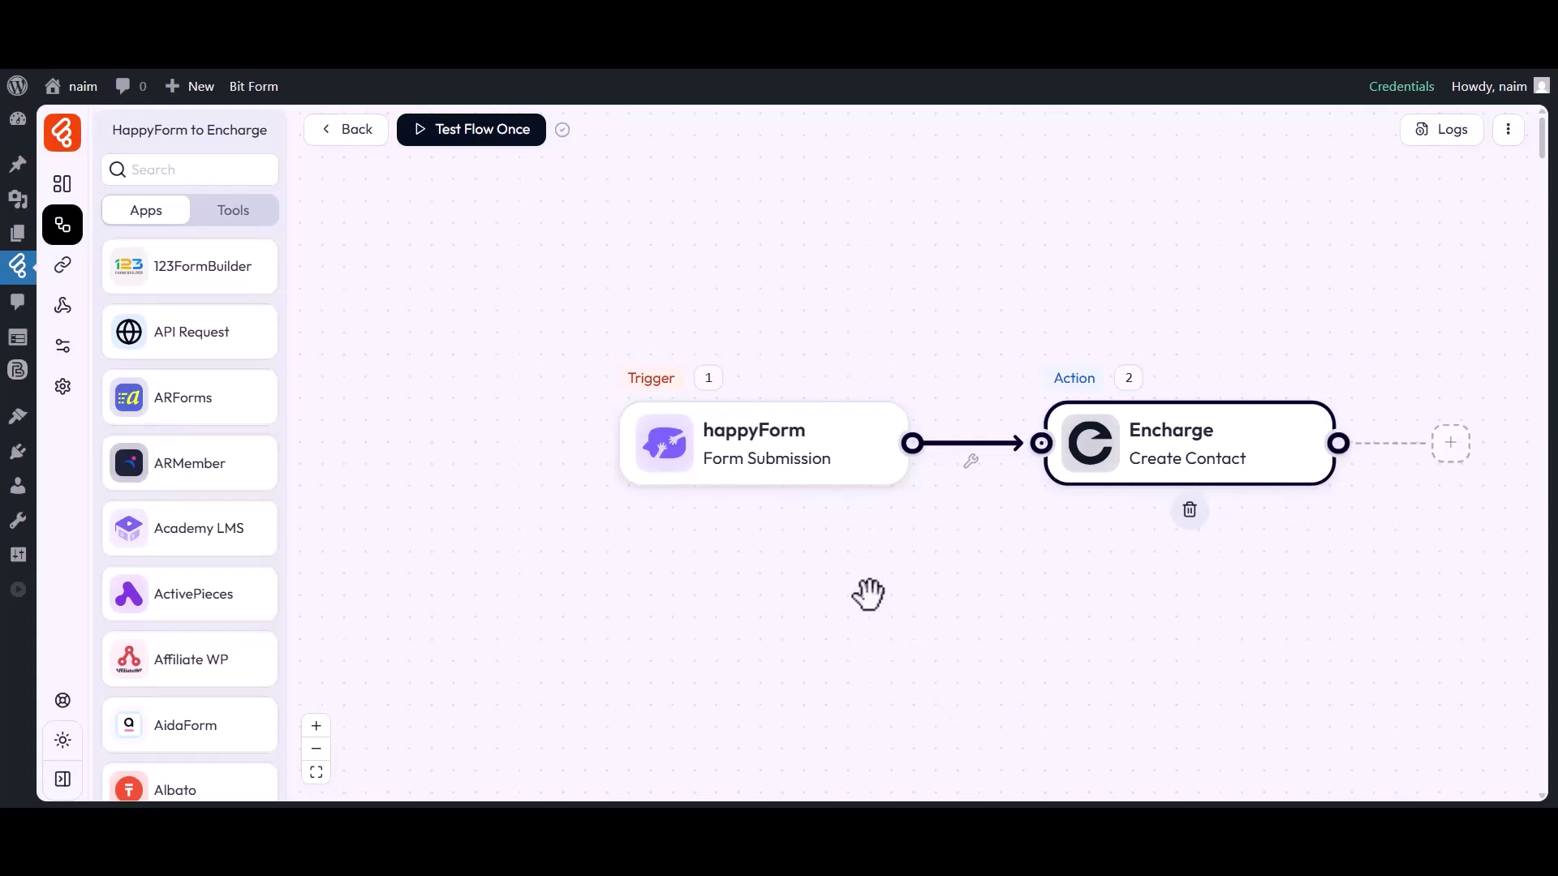
left_click(465, 138)
left_click(469, 177)
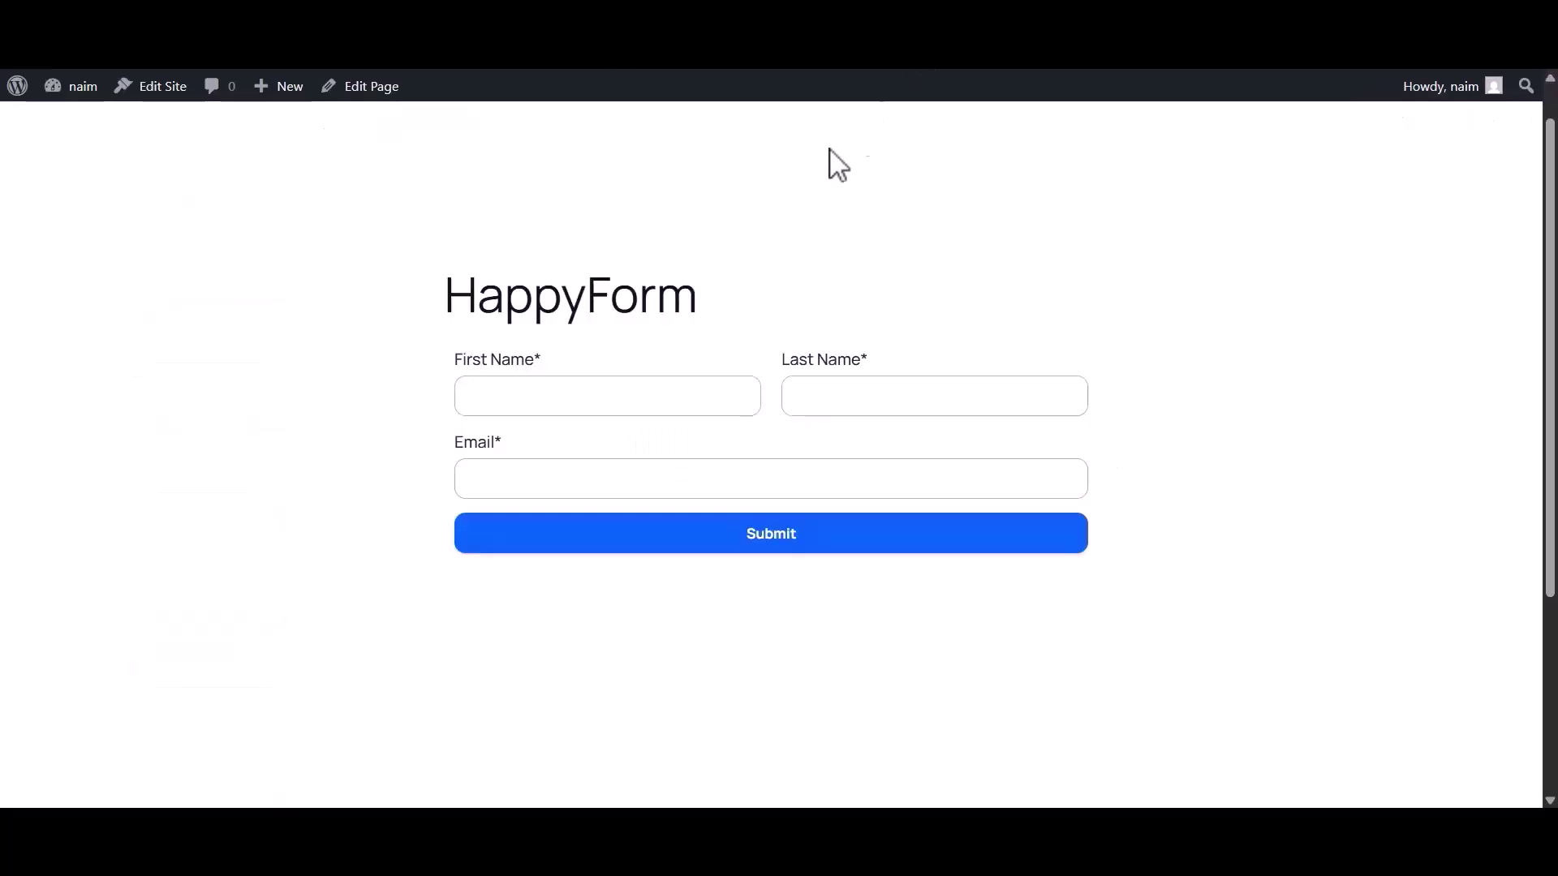
Step: Submit the form with First Name 'Bit', Last Name 'Apps' and the test e-mail address
left_click(574, 405)
type("Bit")
left_click(847, 408)
type("Apps")
left_click(639, 478)
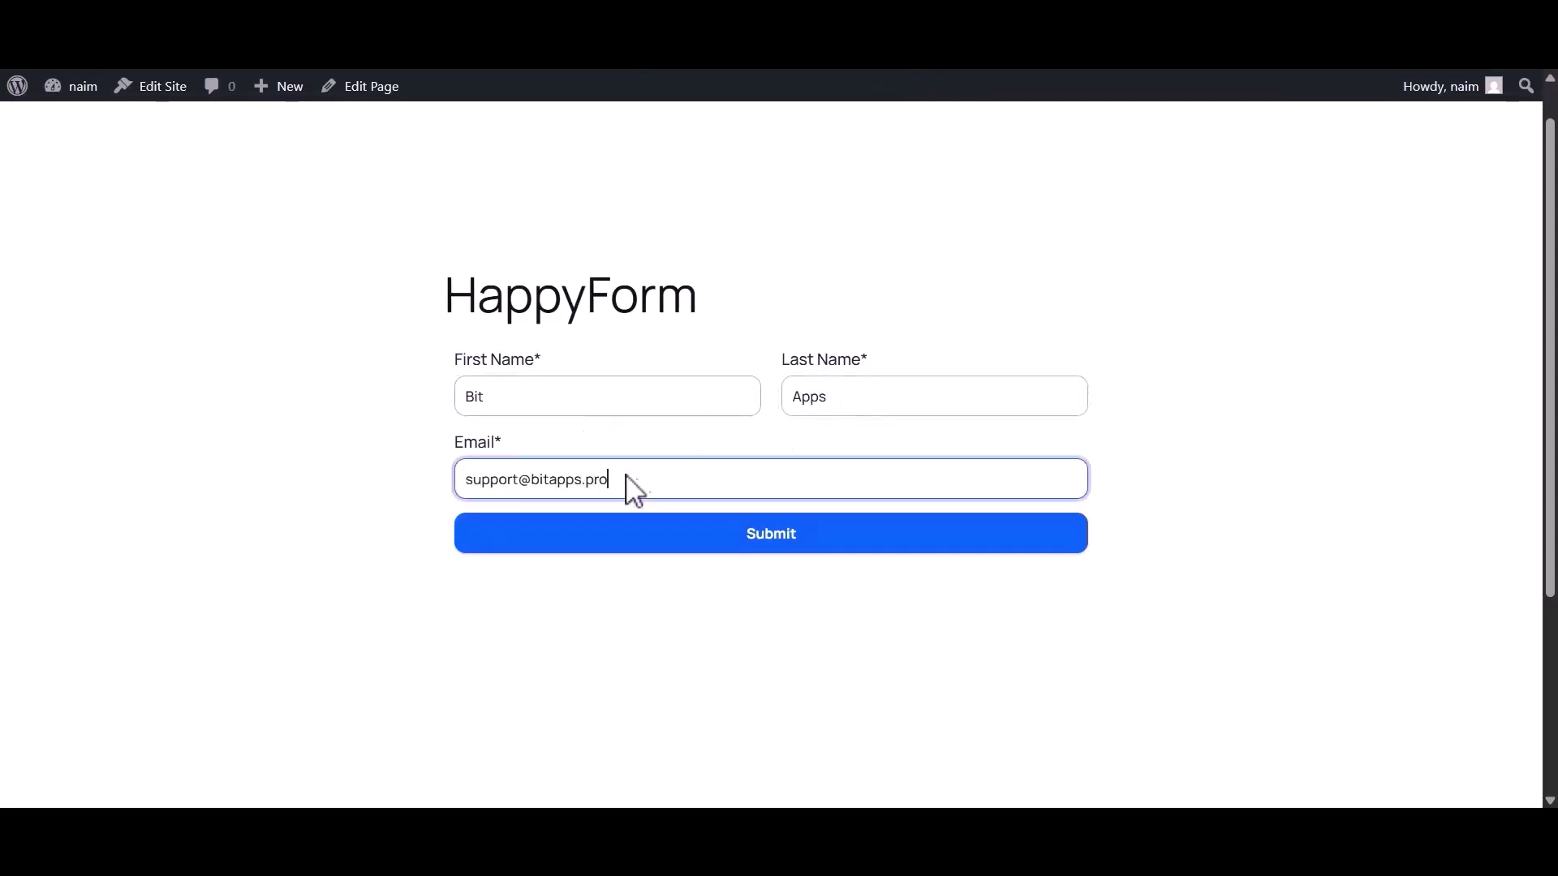
left_click(765, 537)
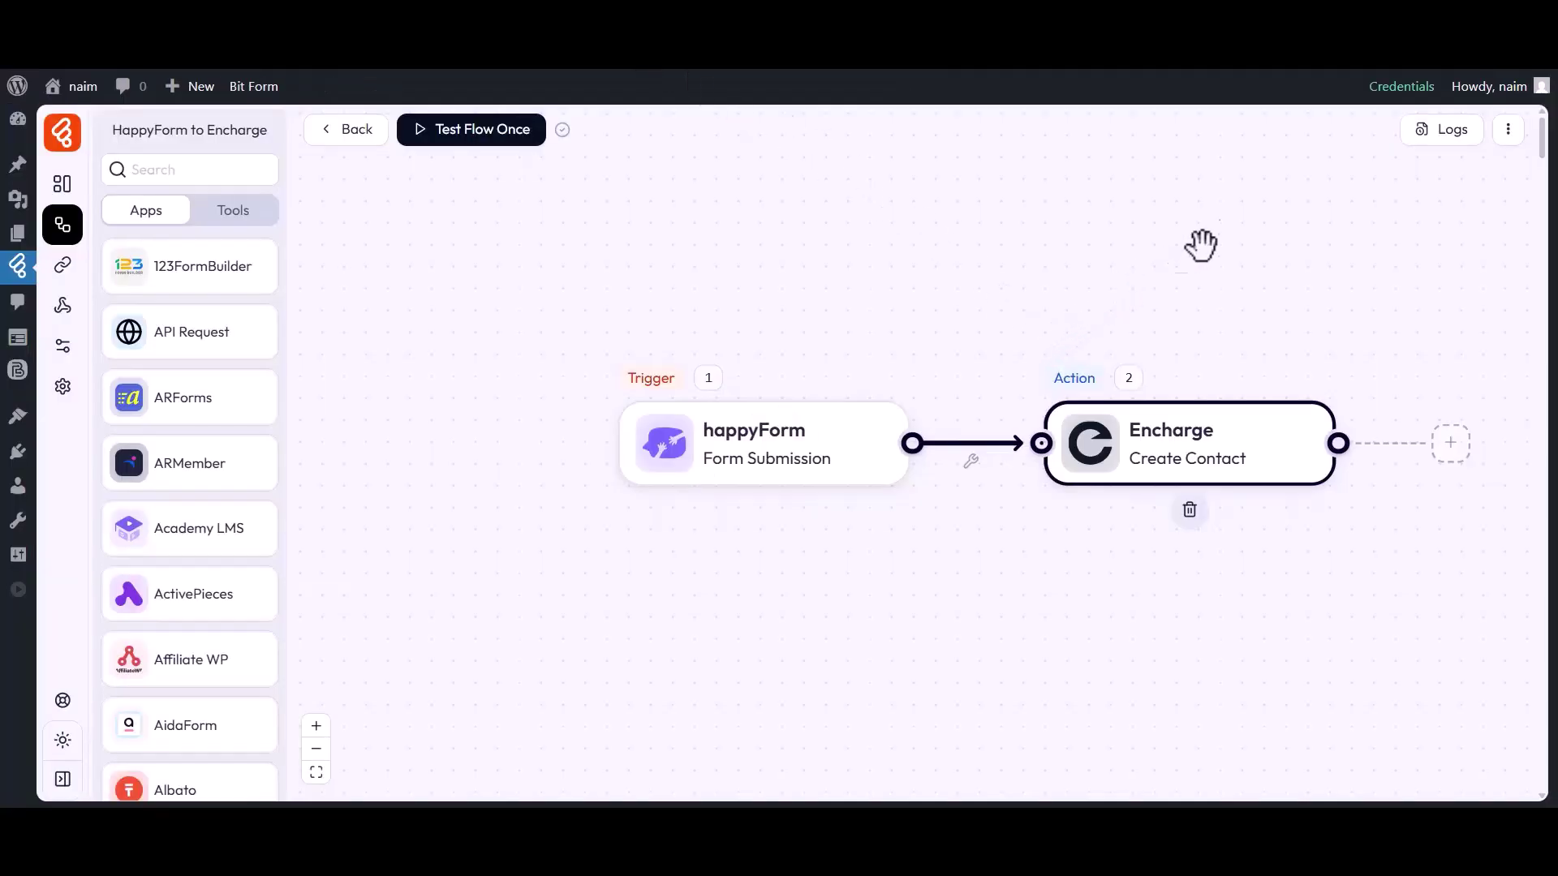
Step: Review the successful run's Encharge step in Logs, then view Encharge's People list
left_click(1446, 136)
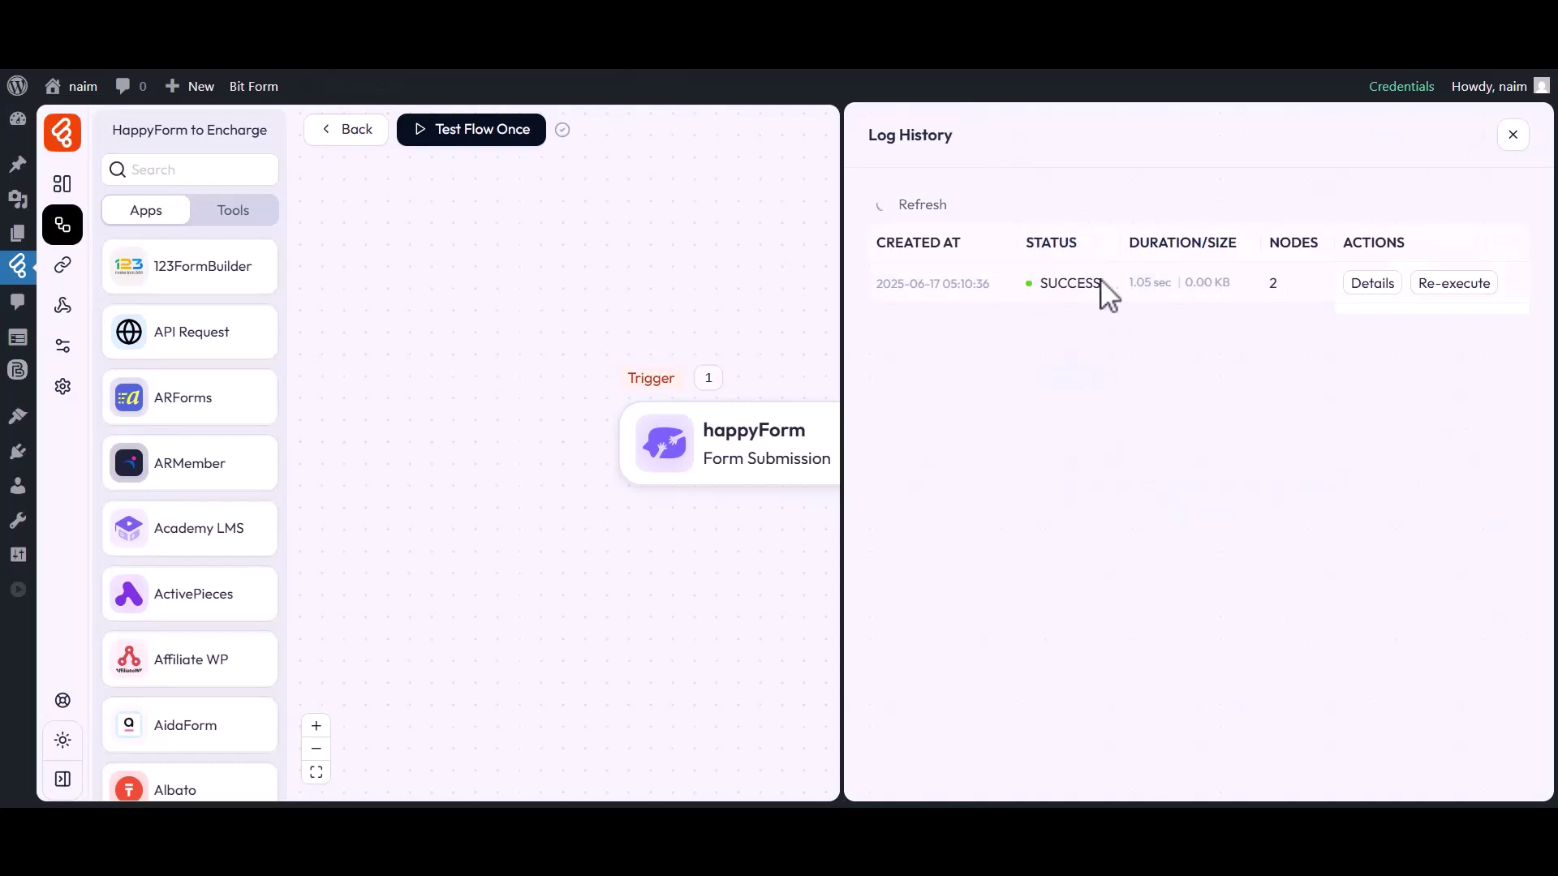
left_click(1370, 285)
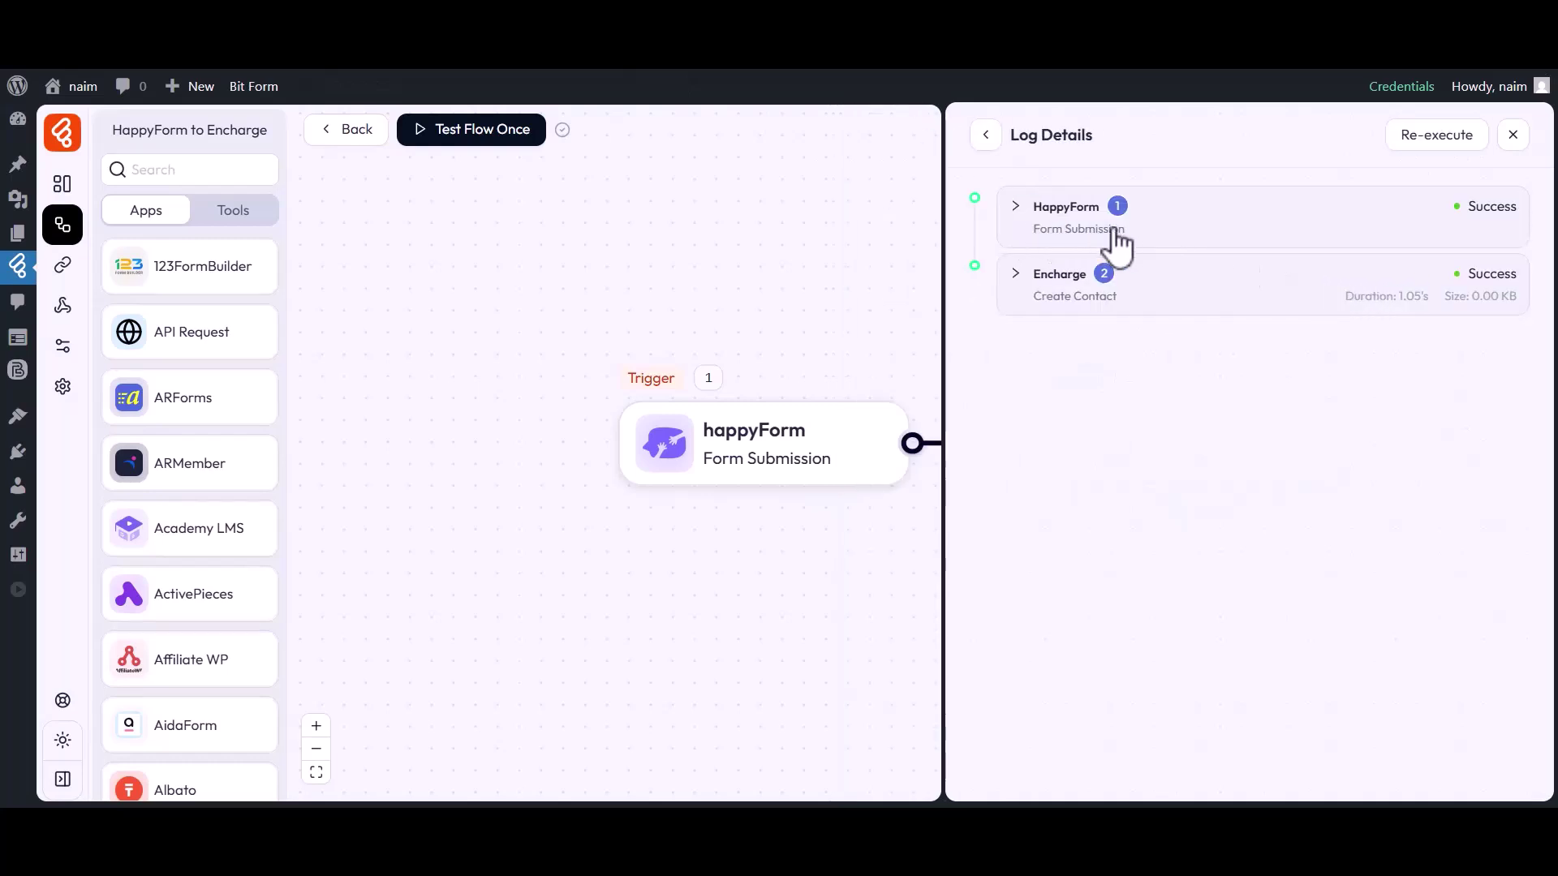
left_click(1057, 288)
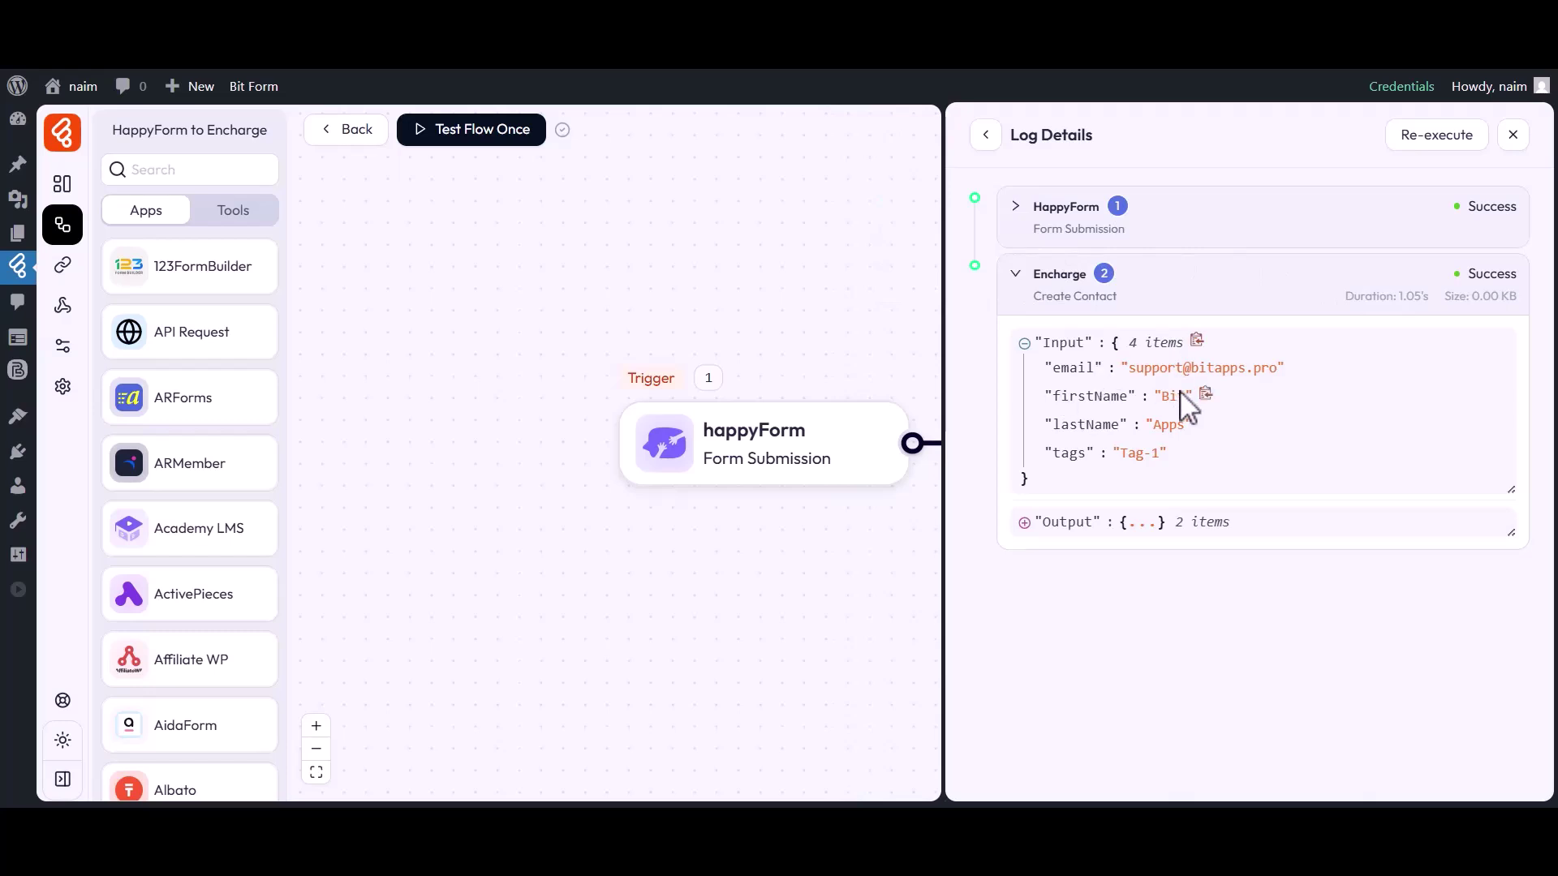
left_click(1513, 135)
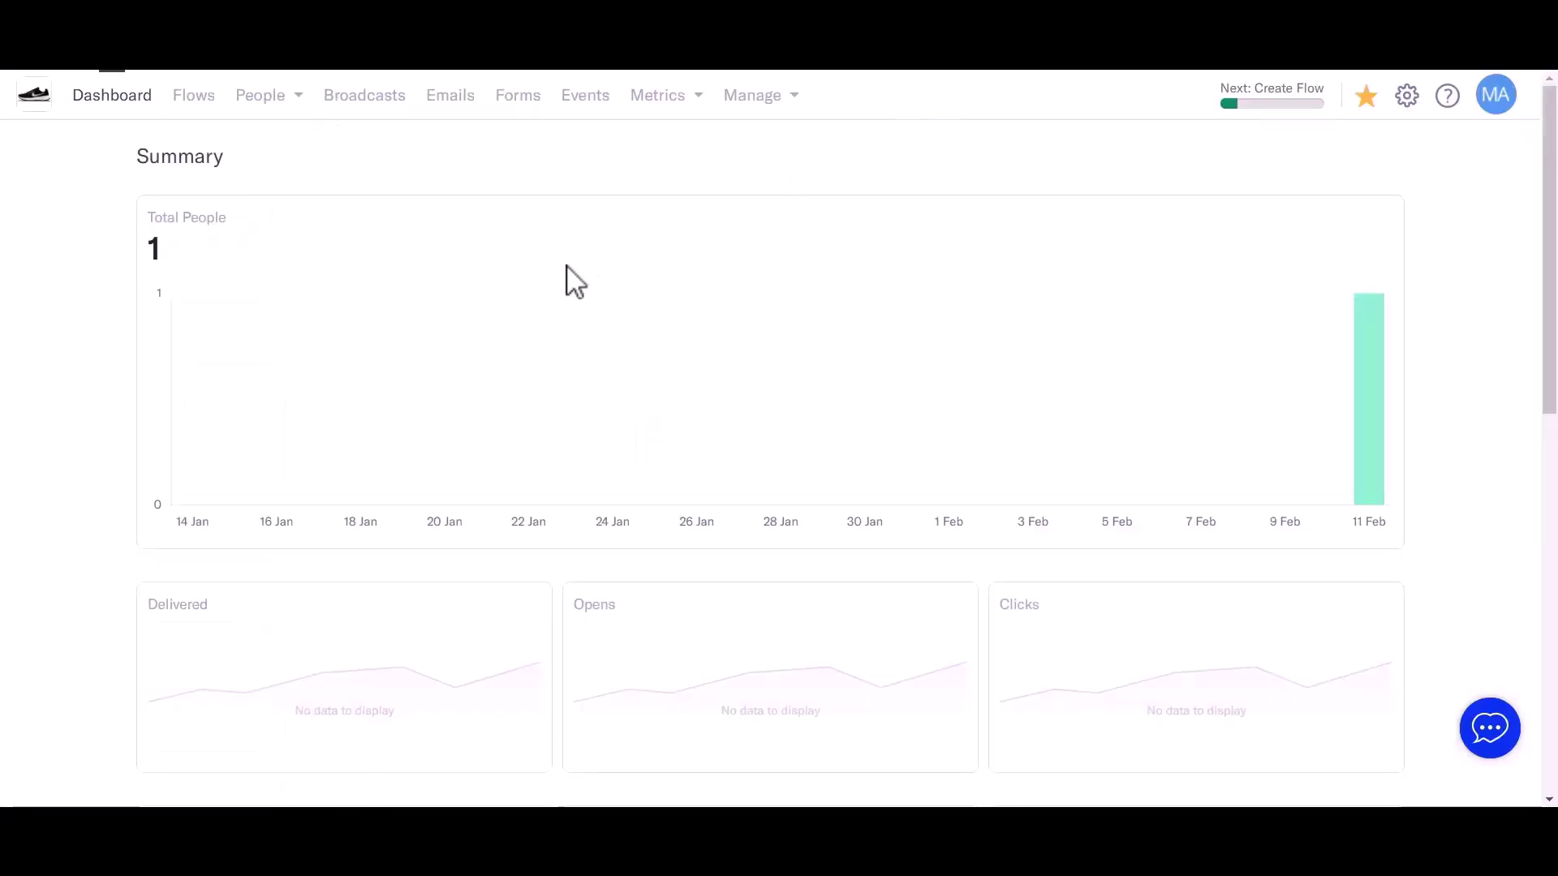
left_click(279, 111)
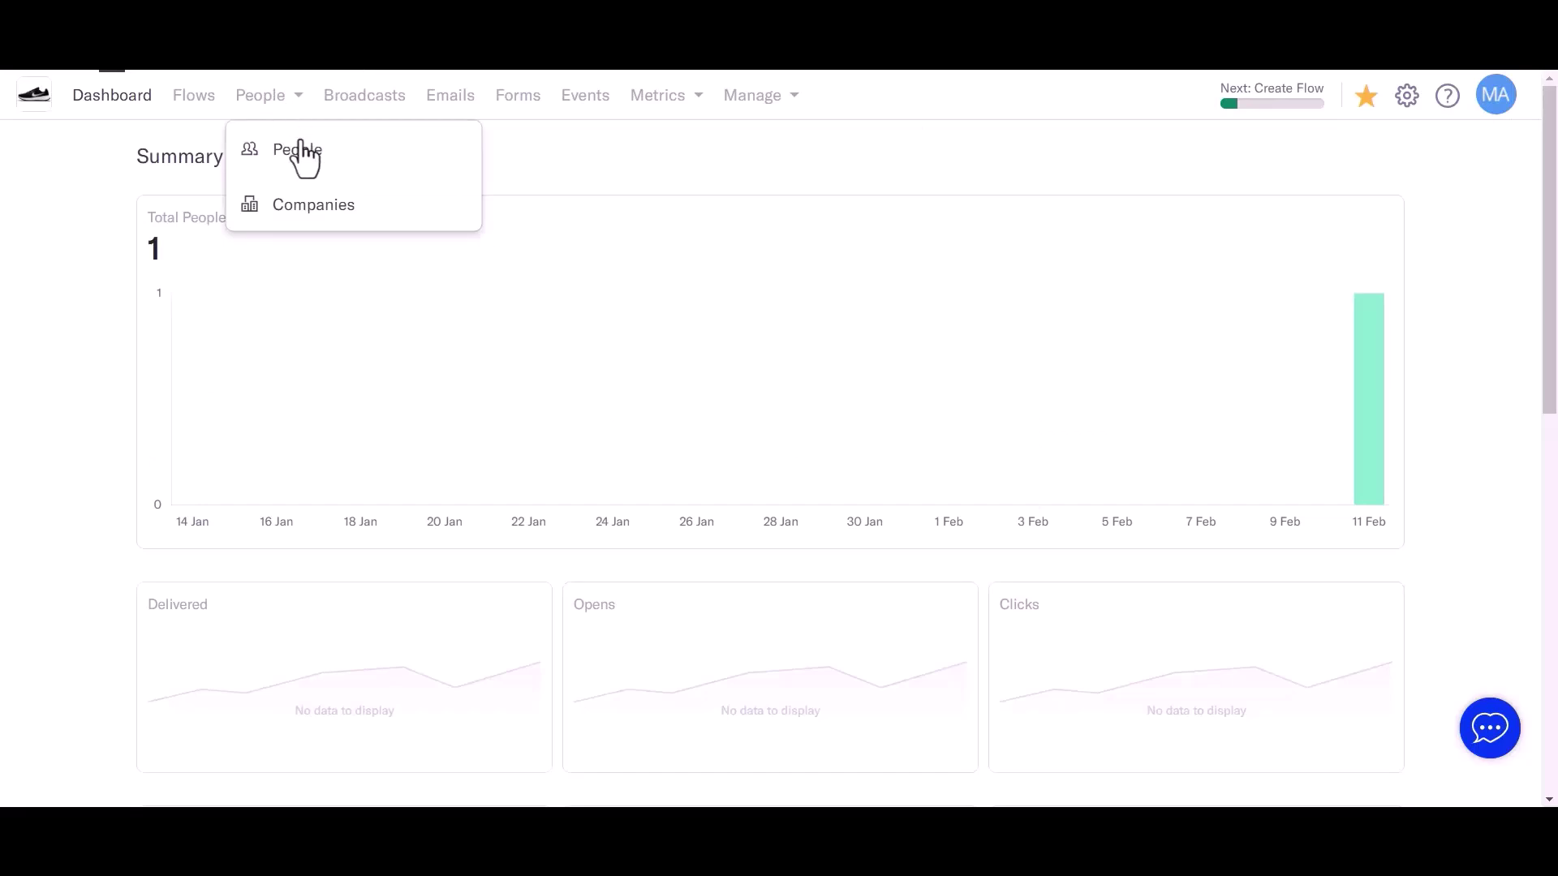
left_click(300, 148)
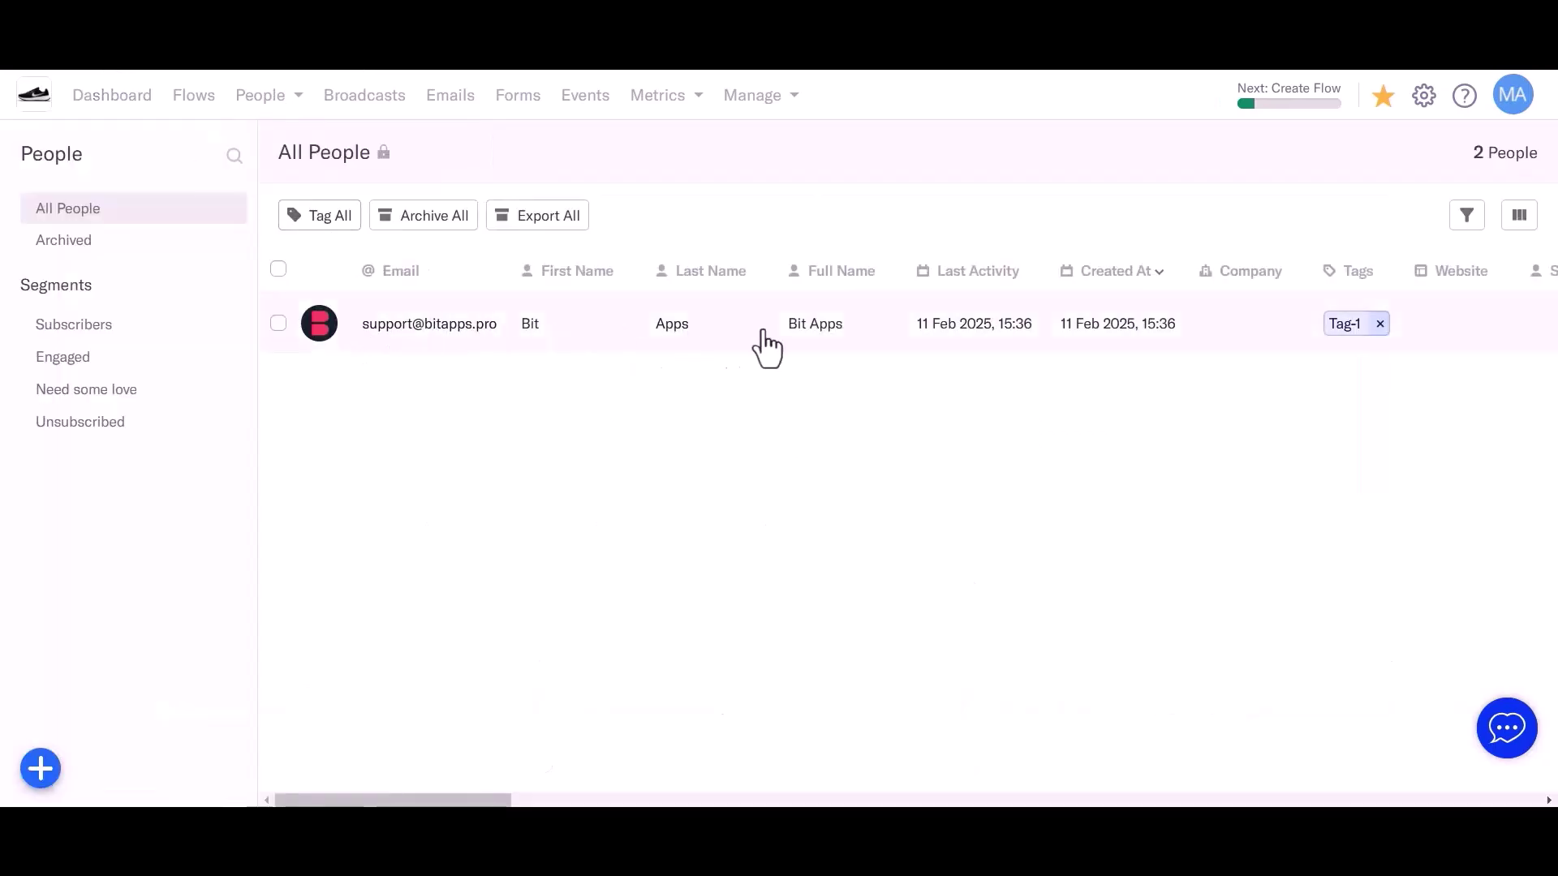